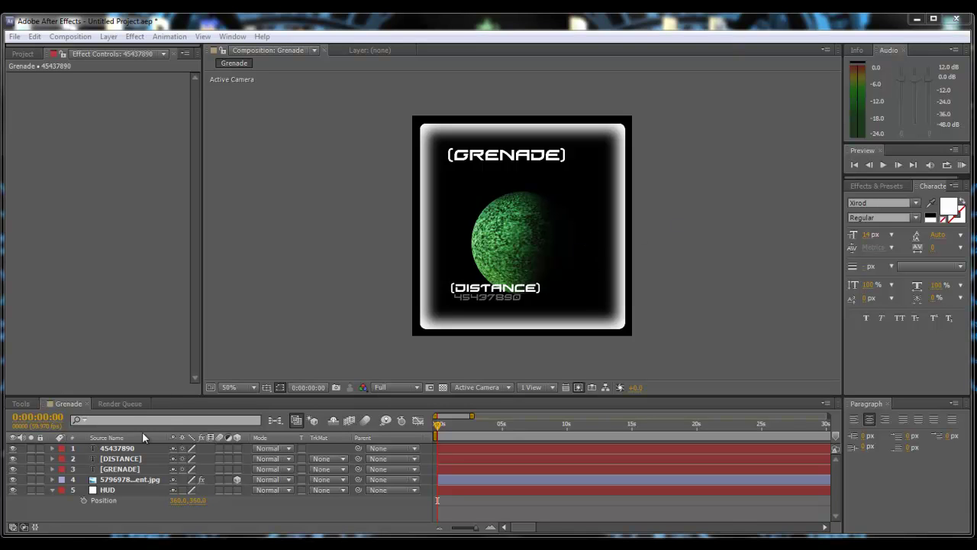
# Step: Add an Opacity text animator to the [GRENADE] layer
pyautogui.click(379, 225)
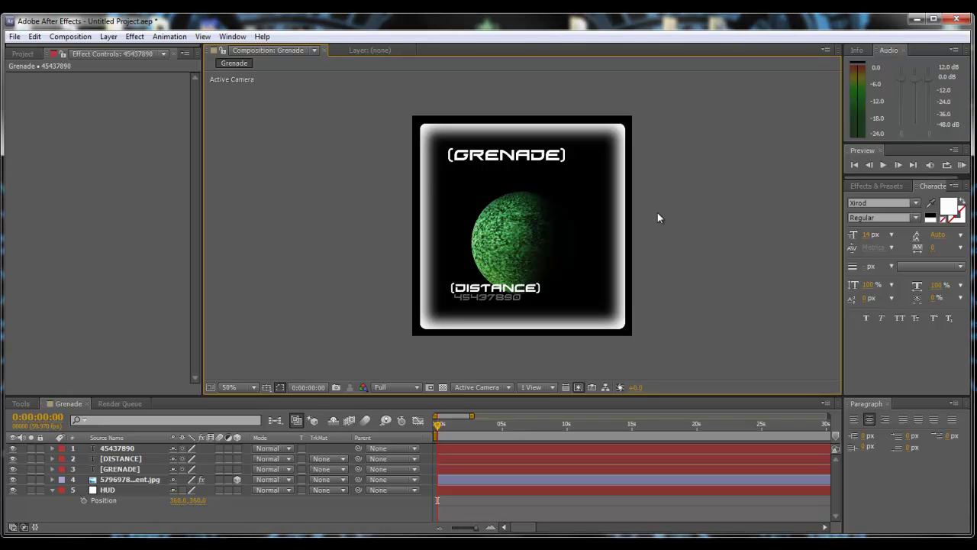
pyautogui.press('/')
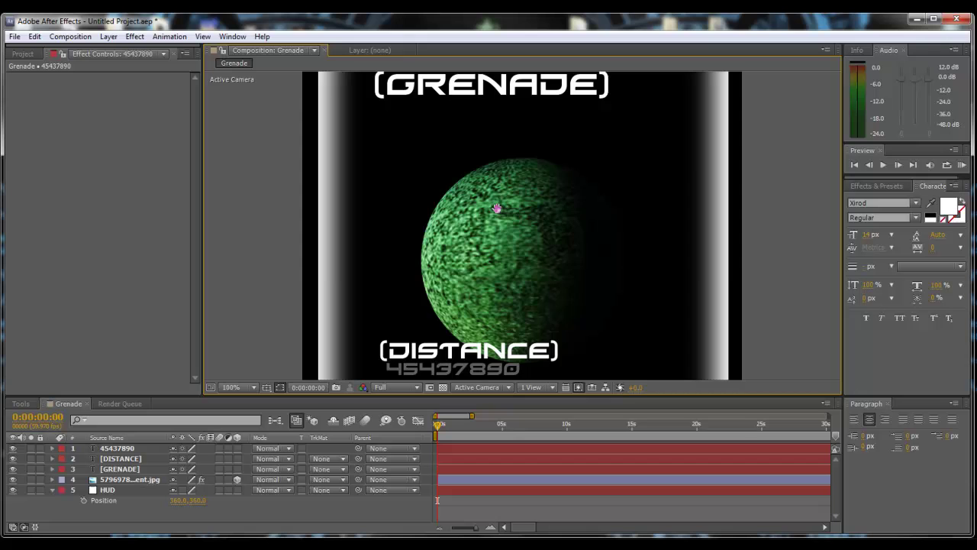
pyautogui.moveTo(478, 176); pyautogui.dragTo(466, 297)
pyautogui.scroll(1, 467, 277)
pyautogui.moveTo(450, 227); pyautogui.dragTo(524, 252)
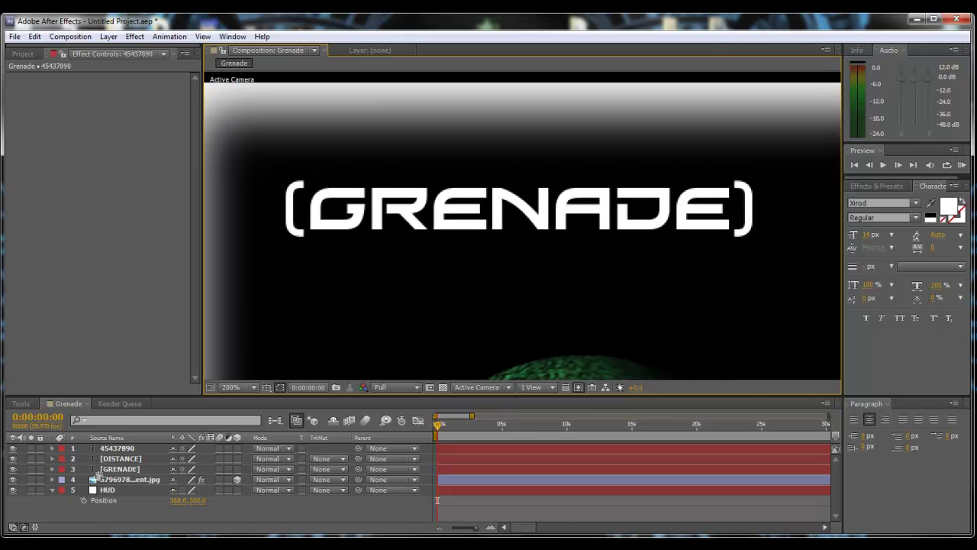
pyautogui.click(117, 469)
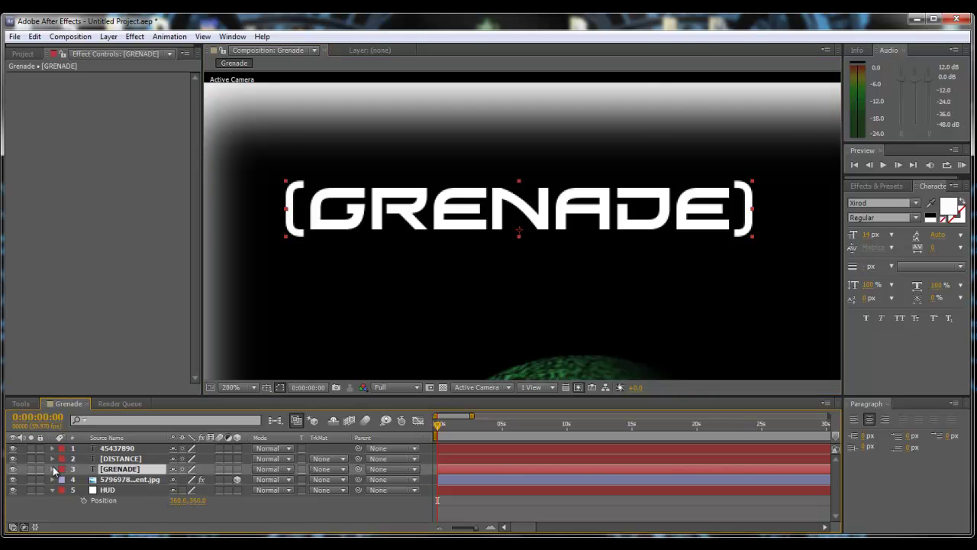
pyautogui.click(52, 469)
pyautogui.scroll(-2, 180, 474)
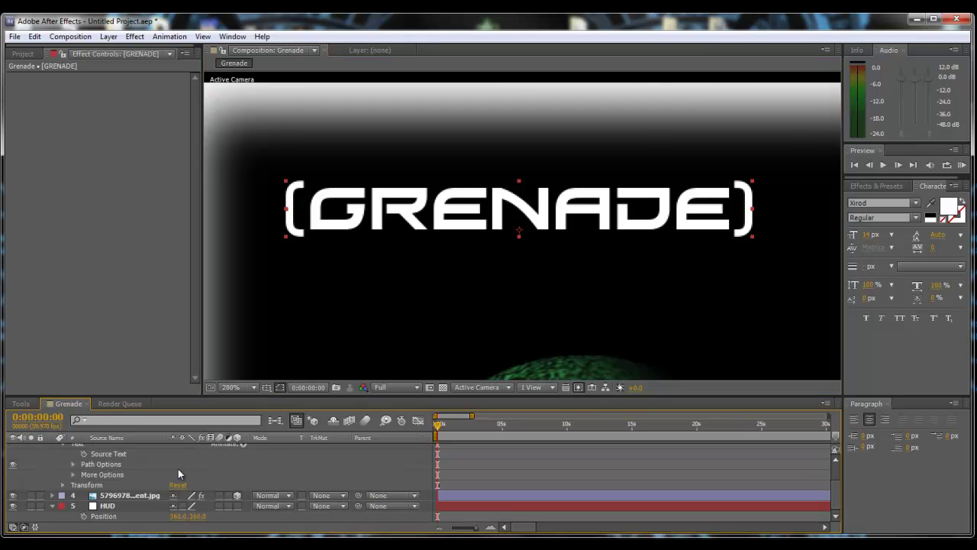
pyautogui.scroll(2, 183, 474)
pyautogui.click(242, 474)
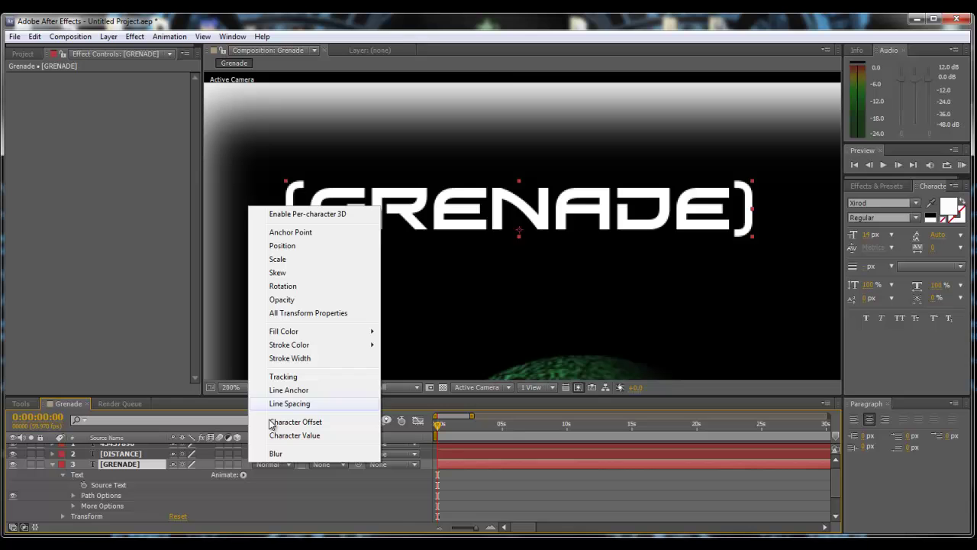
pyautogui.click(307, 300)
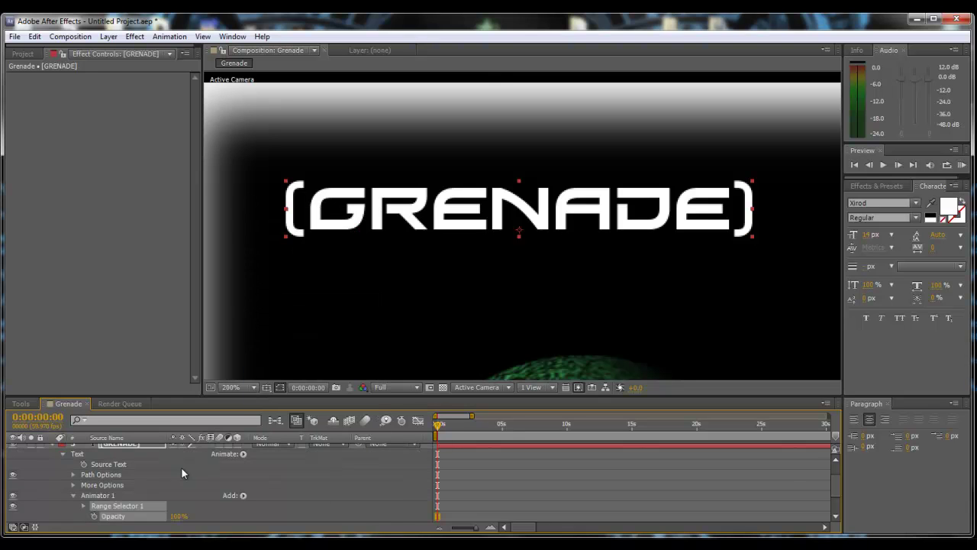
# Step: Start keyframing the [GRENADE] animator's opacity at 0:00 and set it to 1%
pyautogui.scroll(-3, 183, 466)
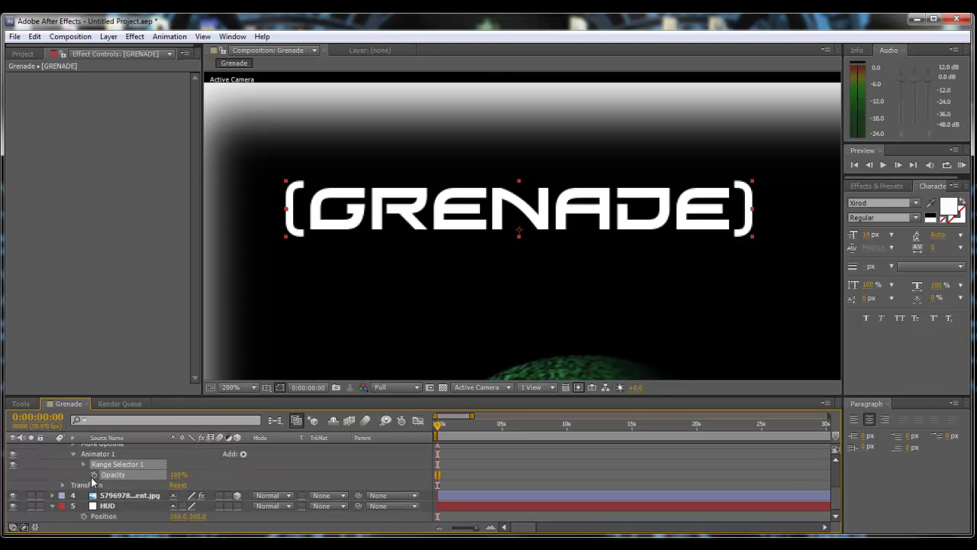
pyautogui.click(94, 474)
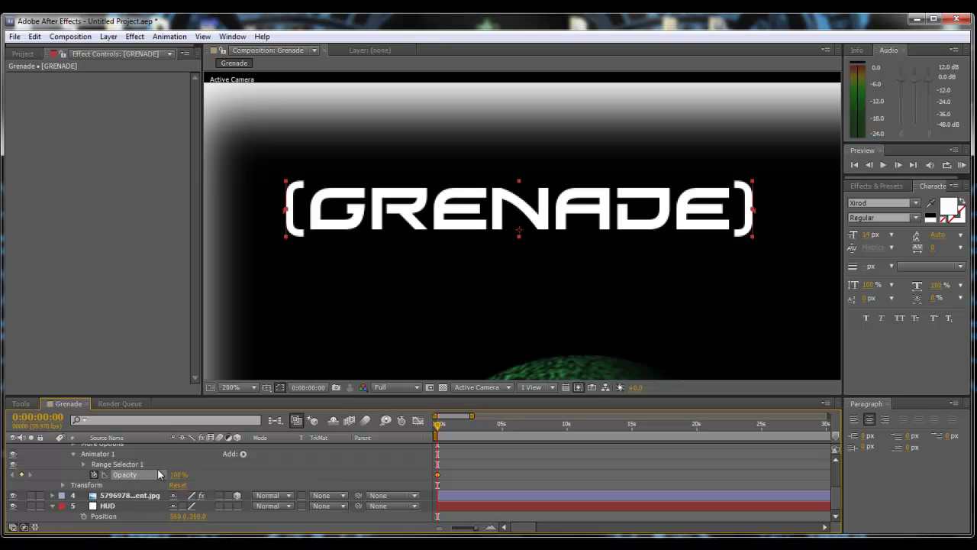
pyautogui.moveTo(173, 476); pyautogui.dragTo(98, 474)
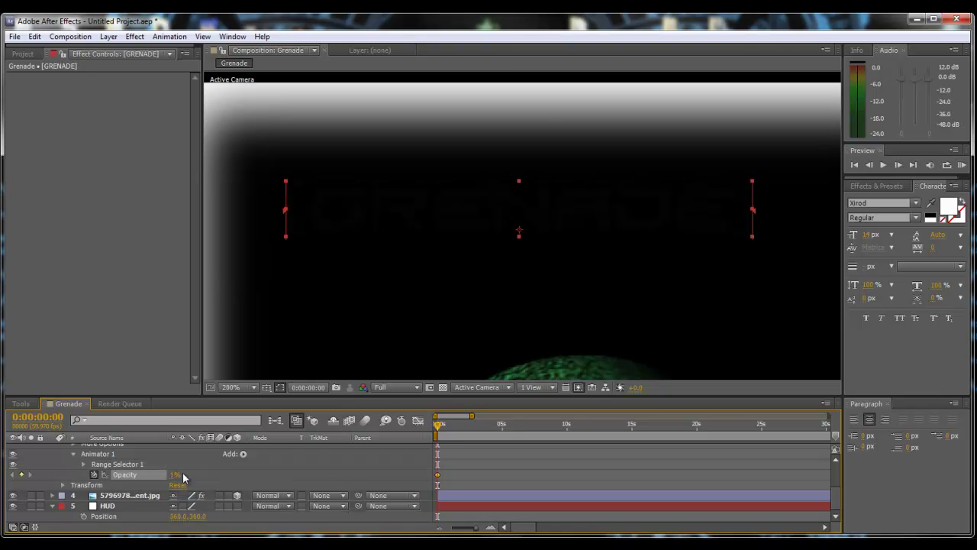
# Step: Animate the Offset of the [GRENADE] layer's Range Selector 1 from 0% at the start to 100% at 0:00:04:57
pyautogui.scroll(2, 69, 468)
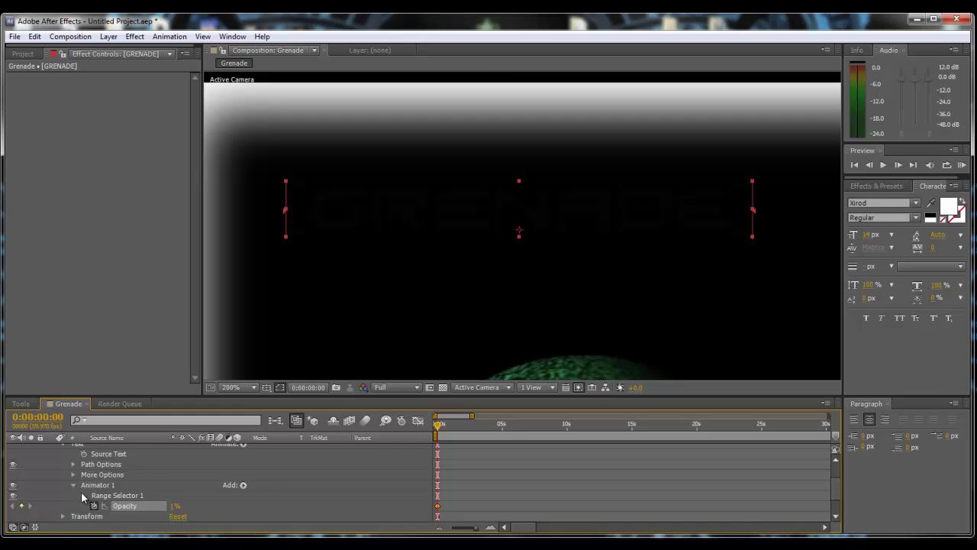
pyautogui.click(84, 496)
pyautogui.scroll(-3, 89, 500)
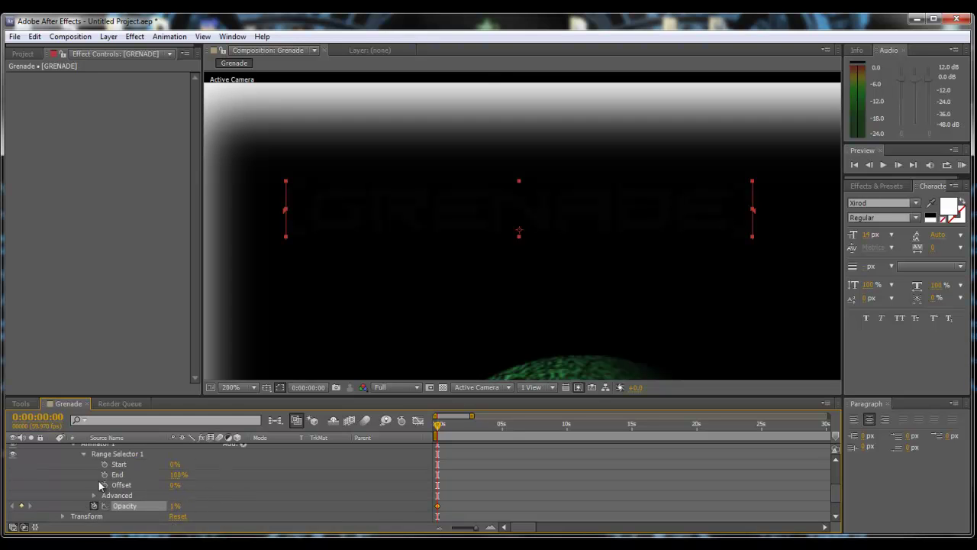
pyautogui.click(105, 486)
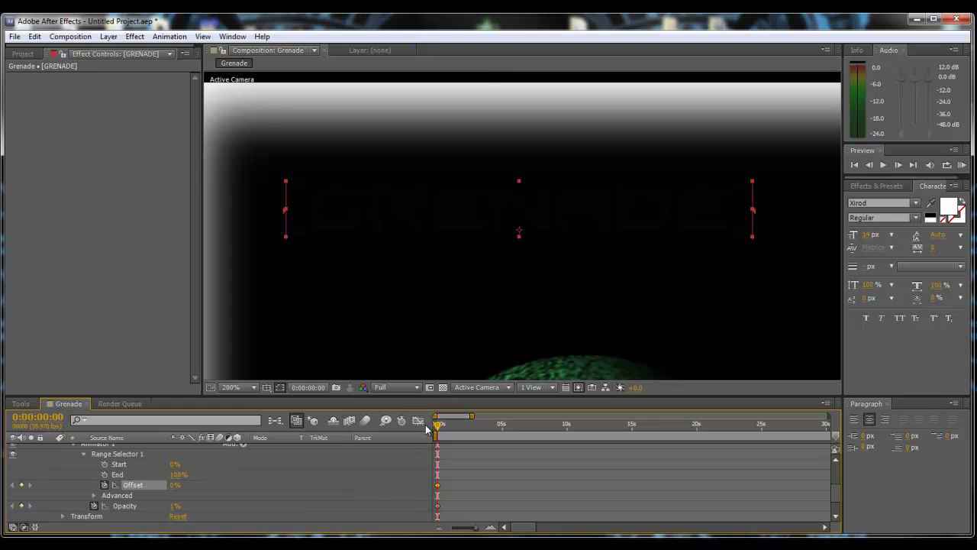
pyautogui.moveTo(438, 430); pyautogui.dragTo(501, 433)
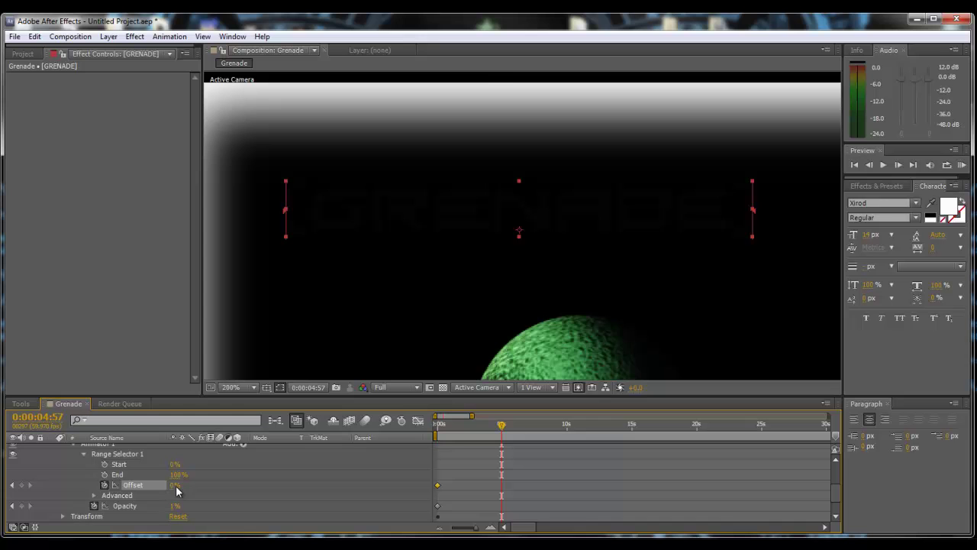
pyautogui.moveTo(176, 491); pyautogui.dragTo(253, 486)
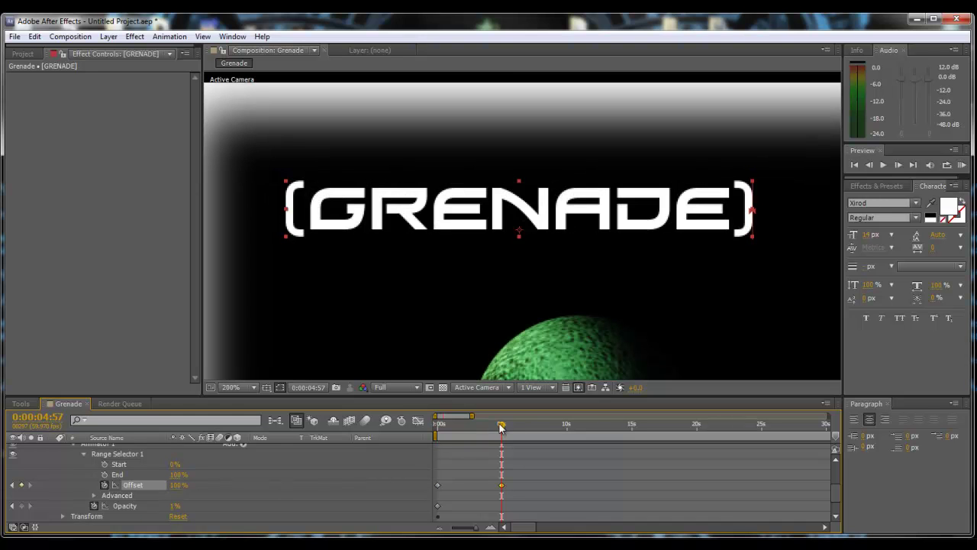
# Step: Return the current time to the start of the timeline and collapse the [GRENADE] layer's properties
pyautogui.moveTo(506, 429); pyautogui.dragTo(432, 436)
pyautogui.scroll(2, 81, 478)
pyautogui.scroll(-1, 119, 478)
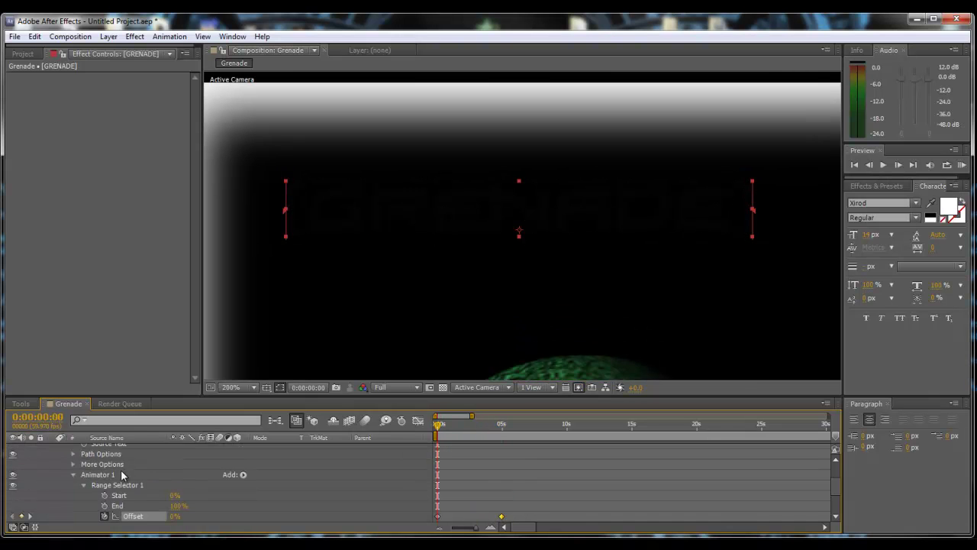
pyautogui.click(111, 475)
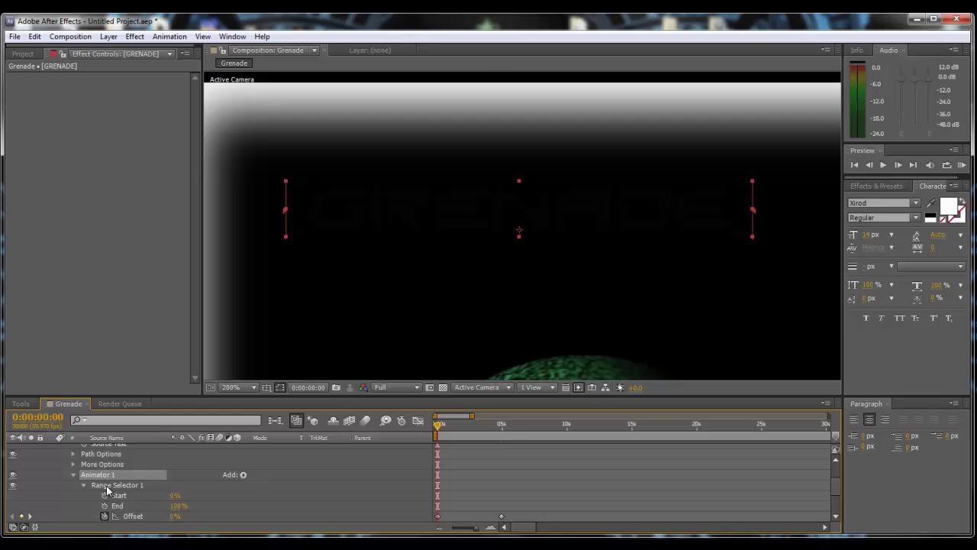
pyautogui.scroll(3, 105, 494)
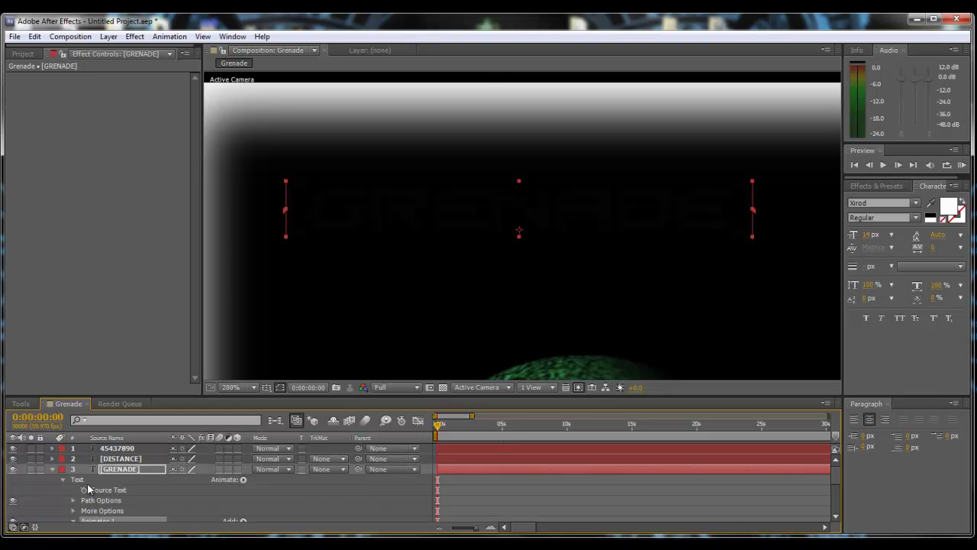
pyautogui.click(51, 469)
# Step: Switch the layer list from source names to layer names and select the 45437890 text layer, with the current time at the start
pyautogui.click(115, 459)
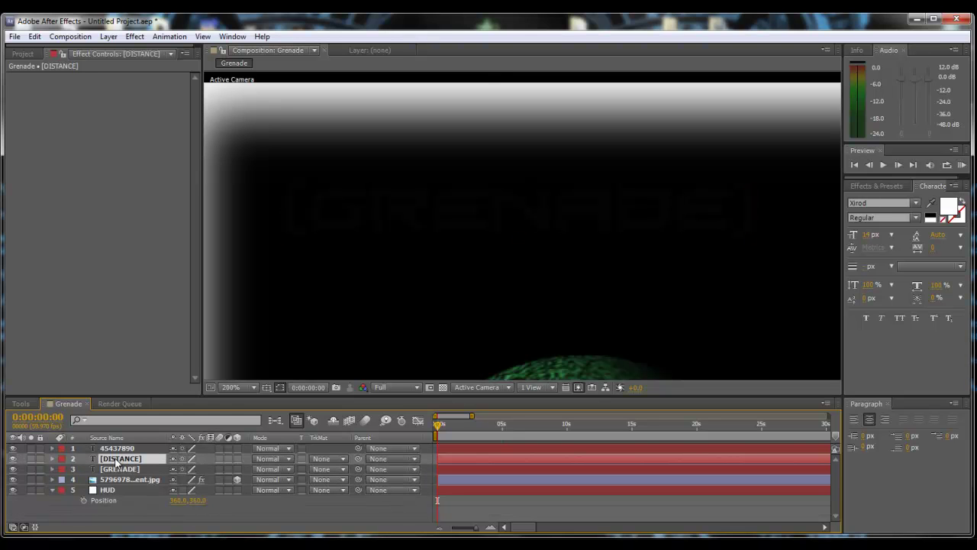
pyautogui.click(107, 437)
pyautogui.click(117, 448)
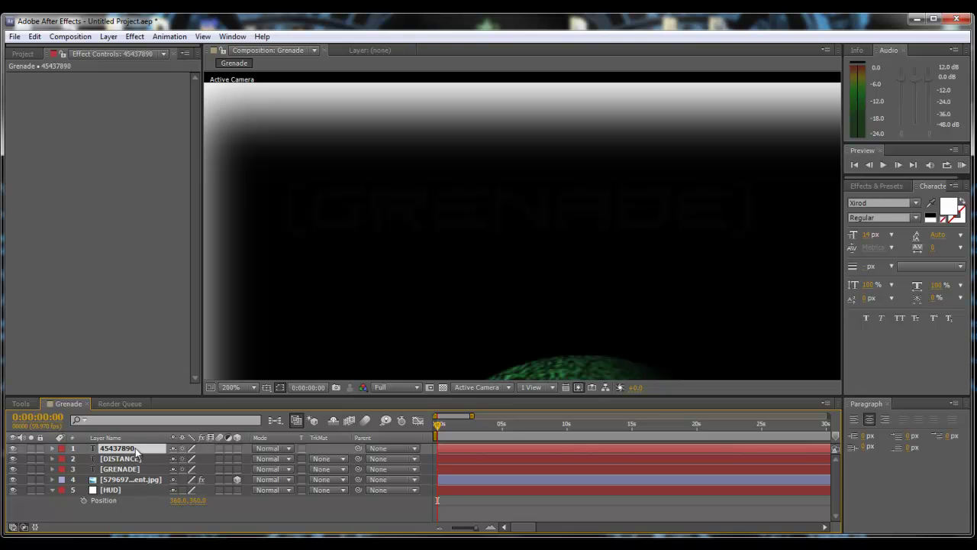
pyautogui.scroll(-3, 346, 316)
pyautogui.scroll(1, 348, 318)
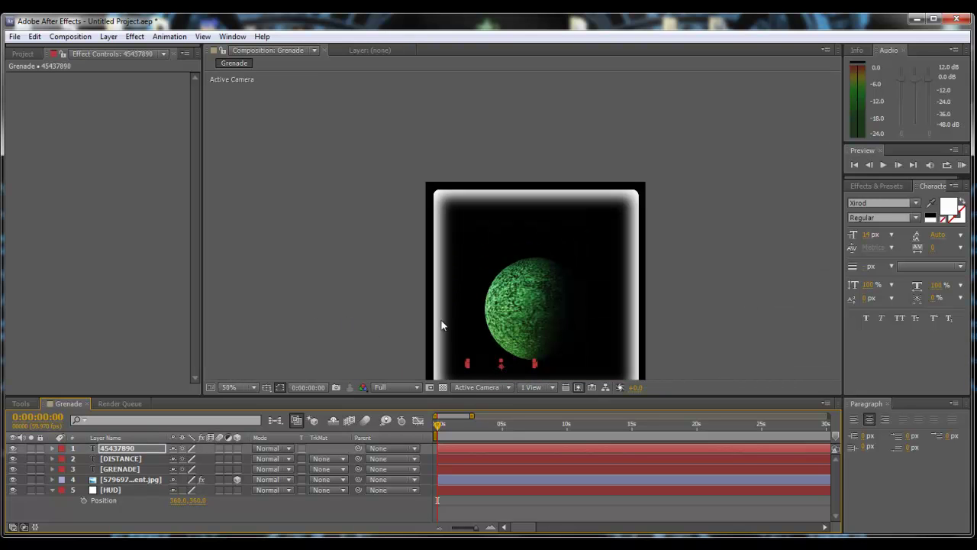
pyautogui.moveTo(467, 318); pyautogui.dragTo(469, 280)
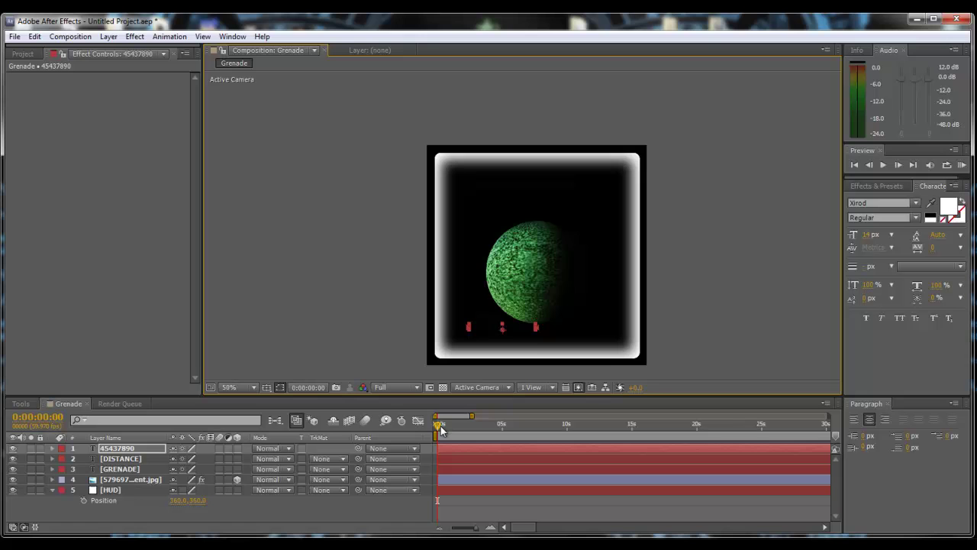
pyautogui.moveTo(441, 430)
pyautogui.mouseDown()
pyautogui.moveTo(550, 431)
pyautogui.moveTo(422, 428)
pyautogui.mouseUp()
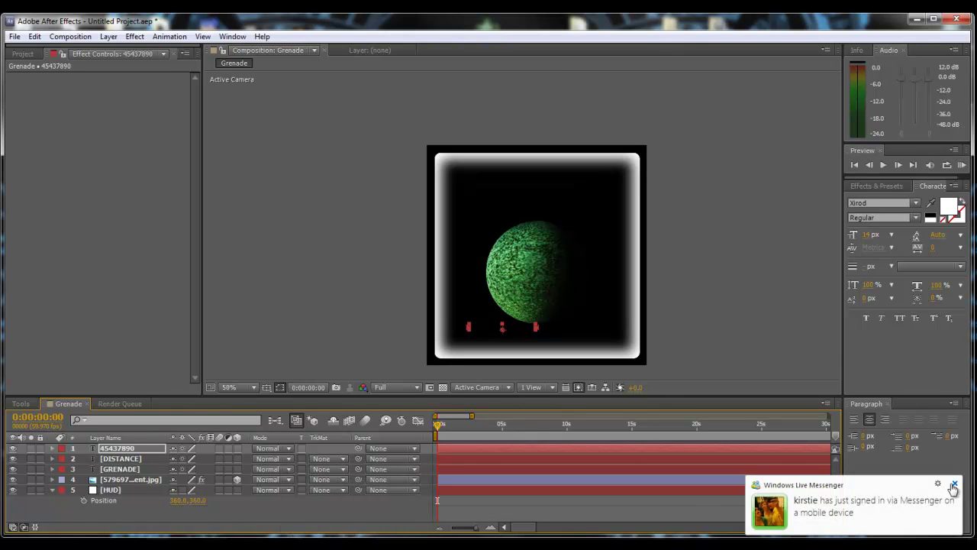
pyautogui.click(954, 483)
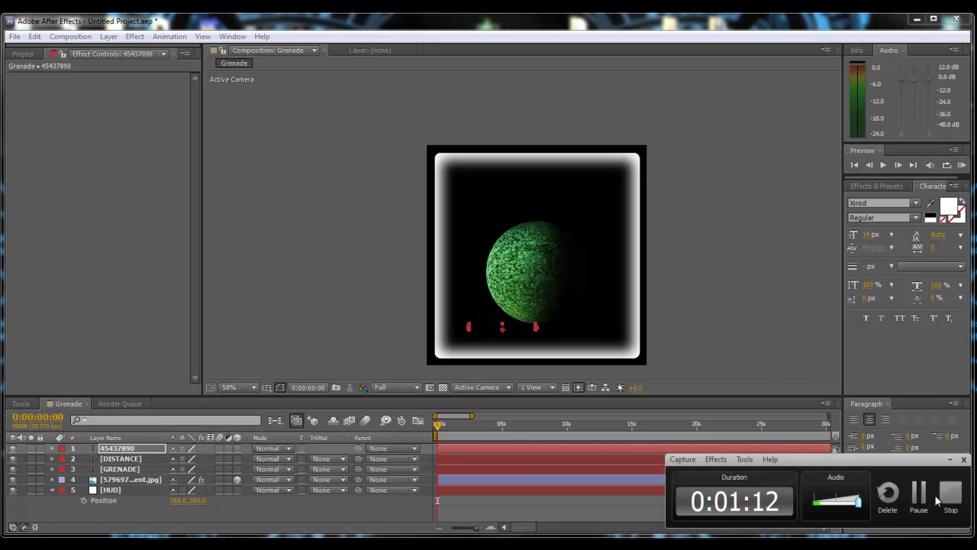
pyautogui.click(926, 494)
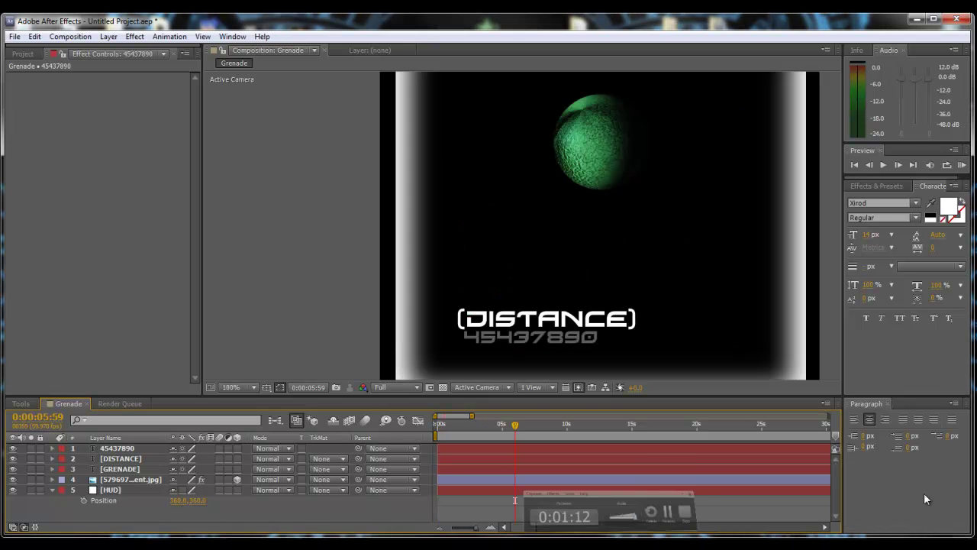
pyautogui.click(277, 338)
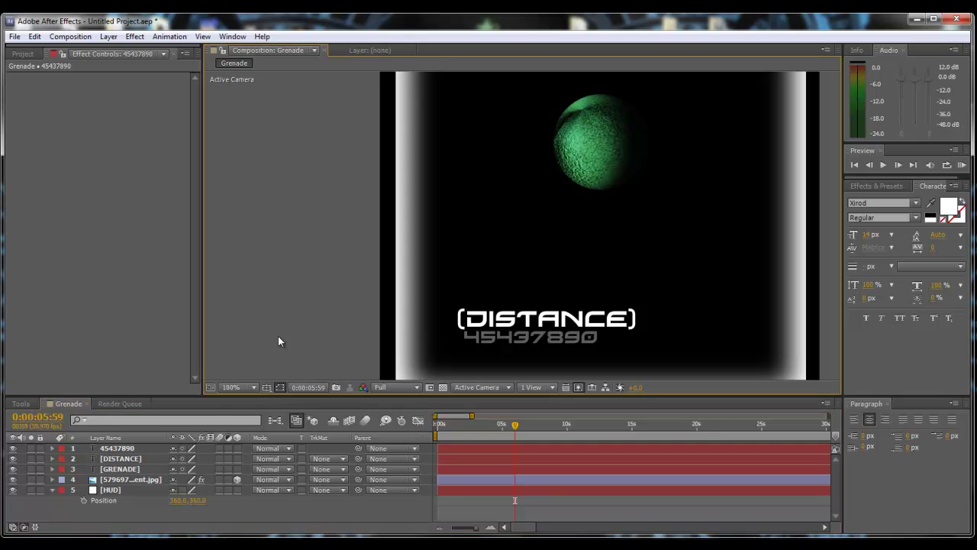
# Step: Add a Character Offset text animator to the 45437890 layer and move the current time to 0:00:02:30
pyautogui.click(53, 452)
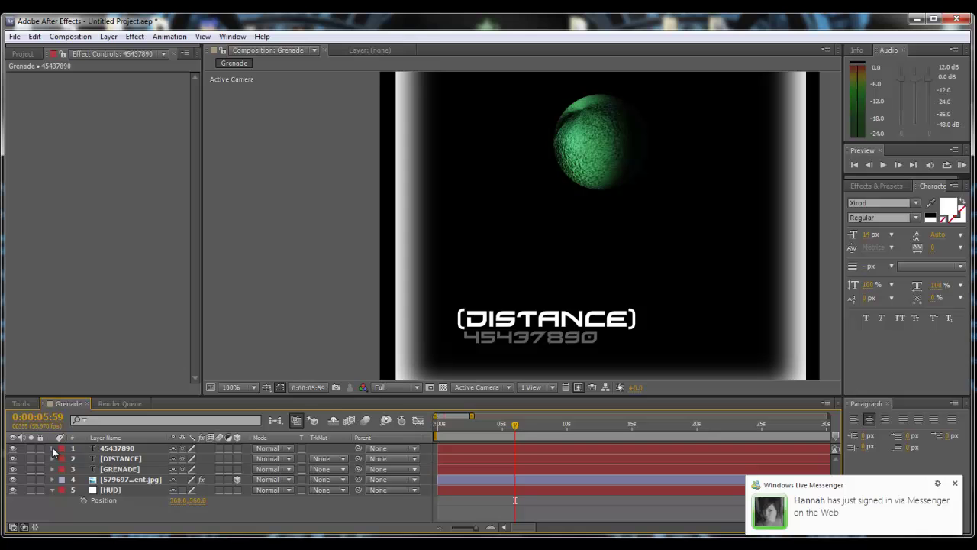
pyautogui.click(53, 449)
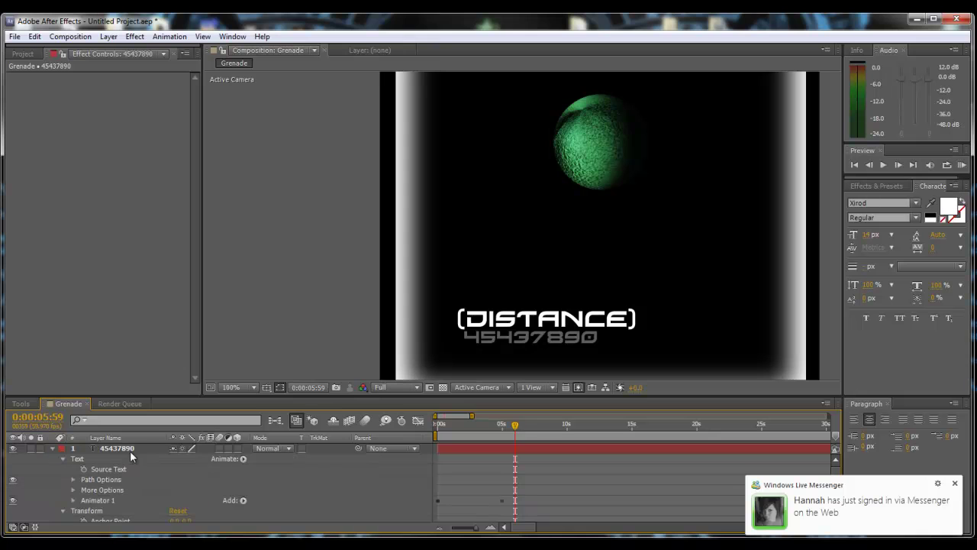
pyautogui.click(956, 484)
pyautogui.click(244, 319)
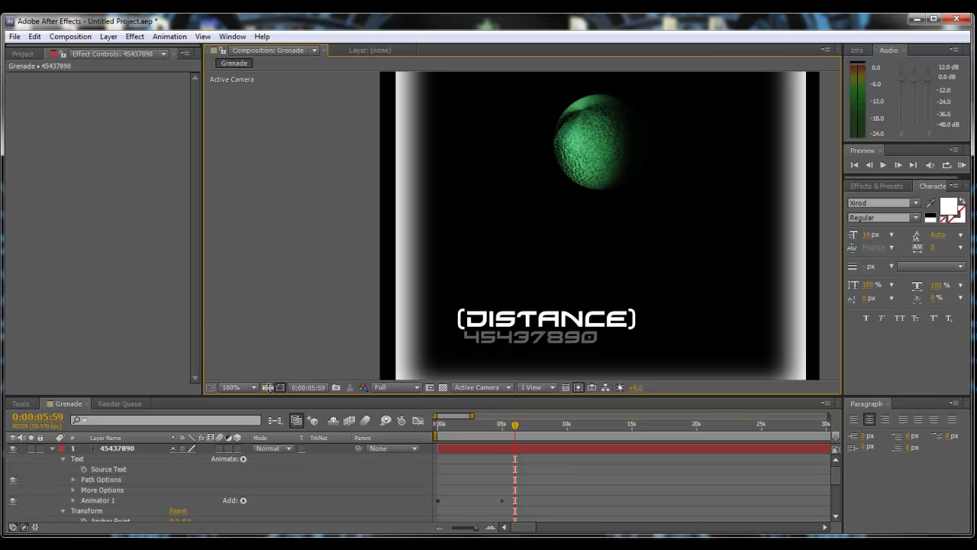
pyautogui.scroll(-1, 290, 497)
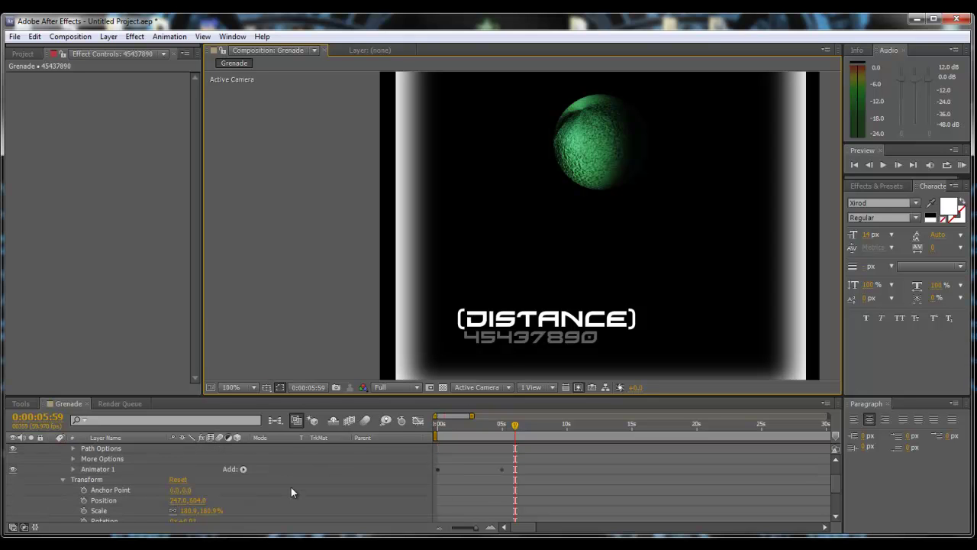
pyautogui.scroll(1, 291, 487)
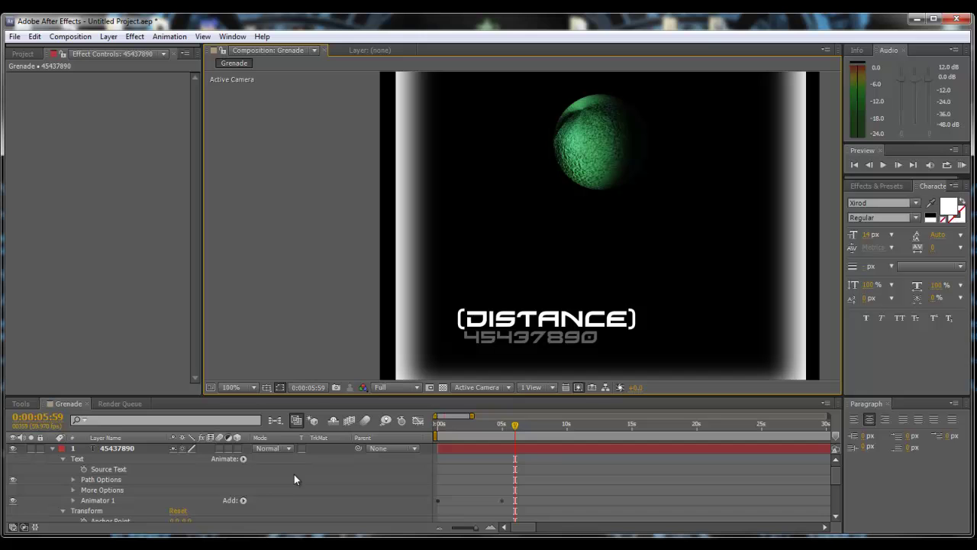
pyautogui.scroll(-1, 276, 491)
pyautogui.scroll(1, 275, 487)
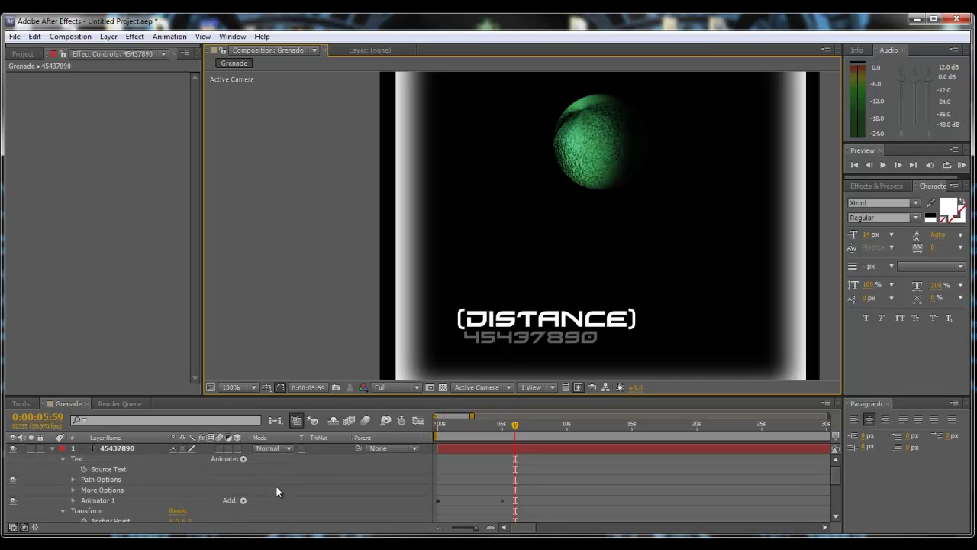
pyautogui.click(243, 459)
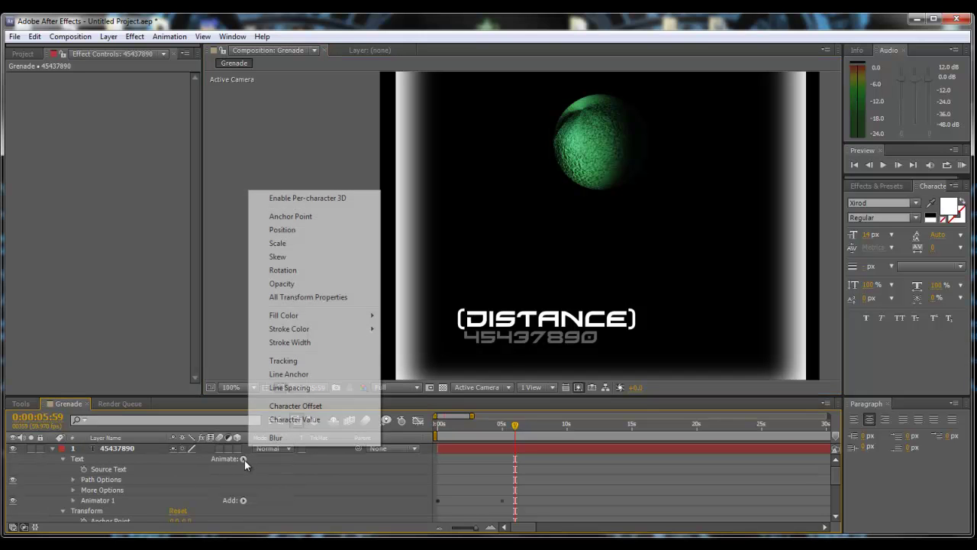
pyautogui.click(324, 412)
pyautogui.scroll(-1, 297, 474)
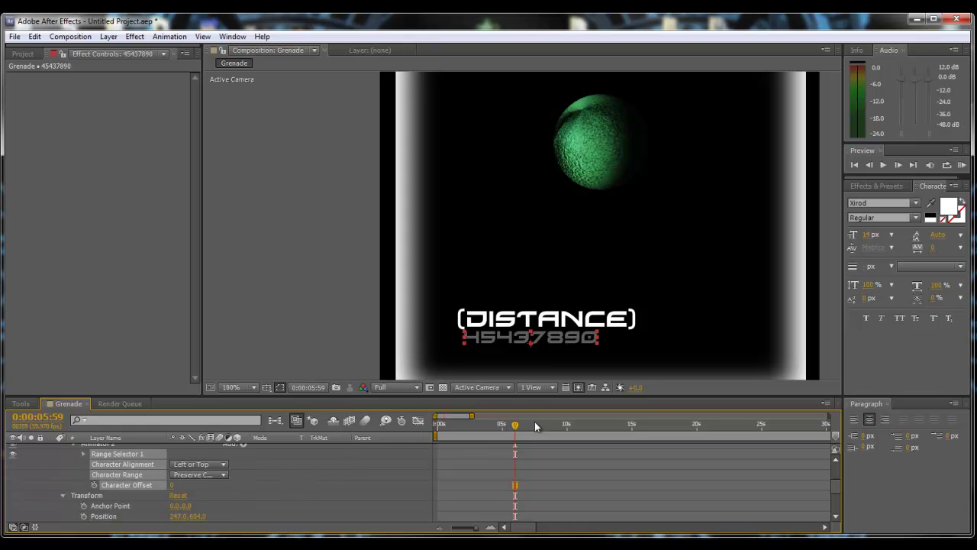
pyautogui.moveTo(514, 432); pyautogui.dragTo(470, 434)
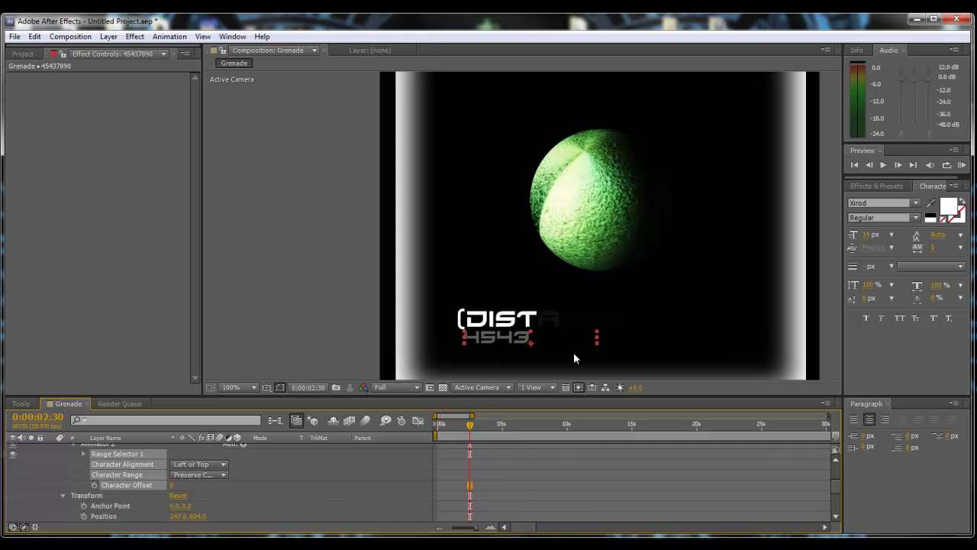
# Step: Add the expression wiggle(.3,35) to the Character Offset of Animator 2 on the 45437890 layer
pyautogui.keyDown('alt'); pyautogui.click(95, 485); pyautogui.keyUp('alt')
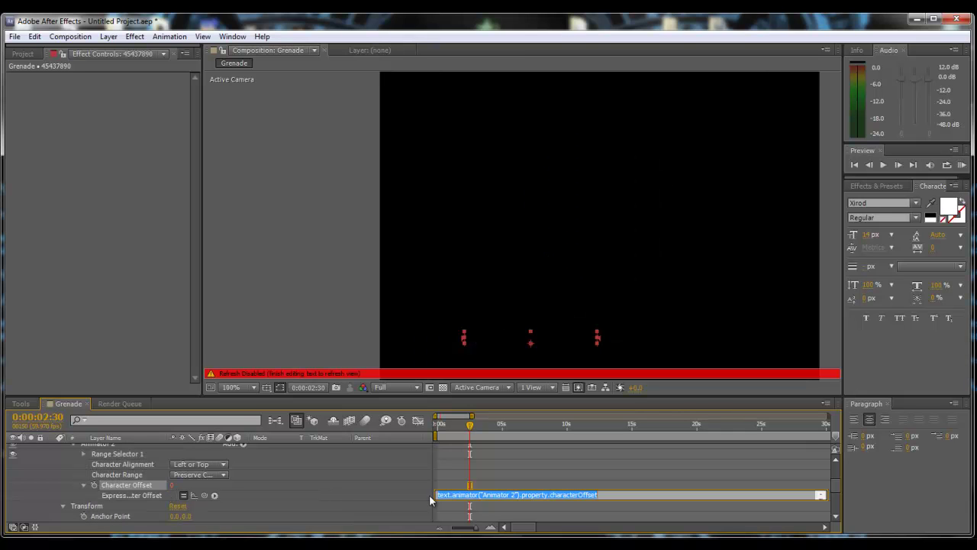
pyautogui.write('wiggle(')
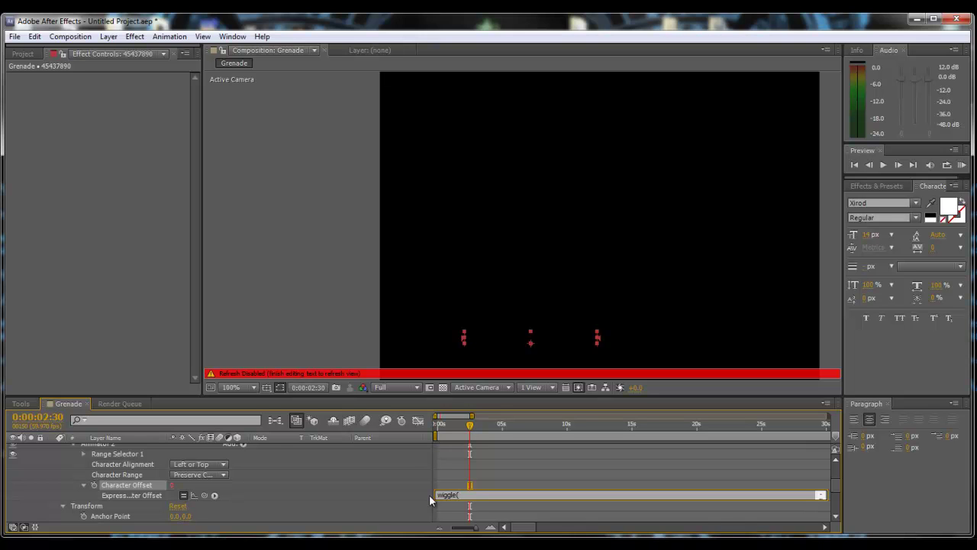
pyautogui.write('.3,35)')
pyautogui.click(254, 324)
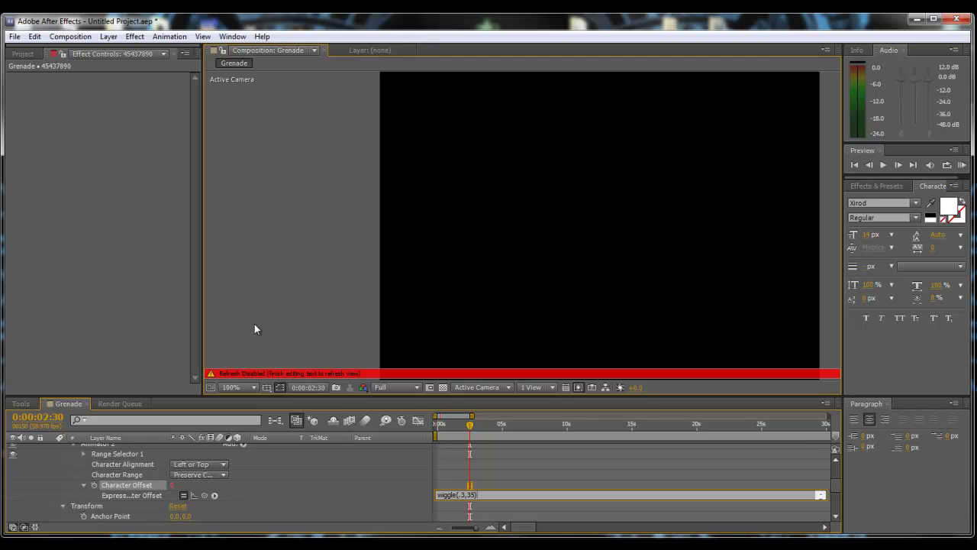
# Step: Return the current time to the start of the timeline and collapse the 45437890 layer's properties
pyautogui.moveTo(470, 424); pyautogui.dragTo(436, 441)
pyautogui.scroll(3, 97, 468)
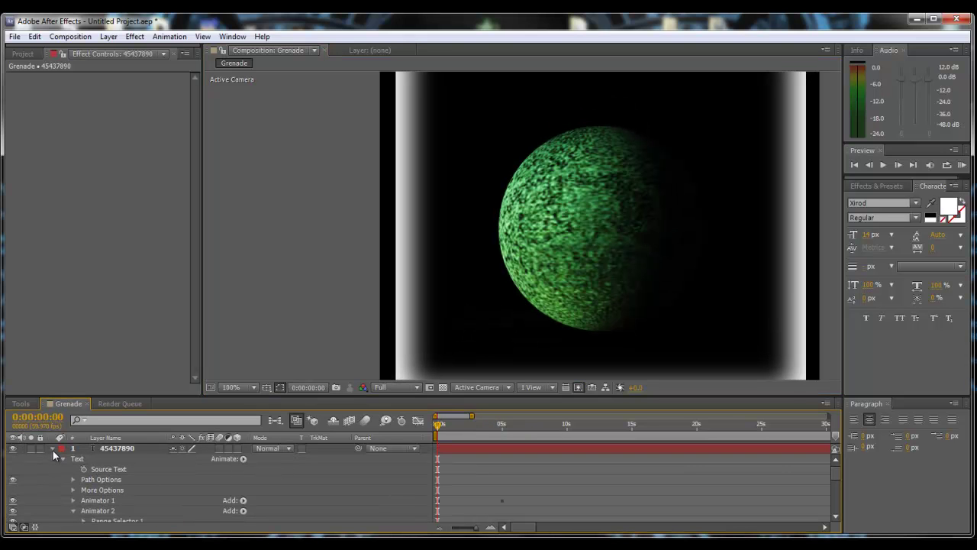
pyautogui.click(54, 448)
pyautogui.scroll(-2, 385, 281)
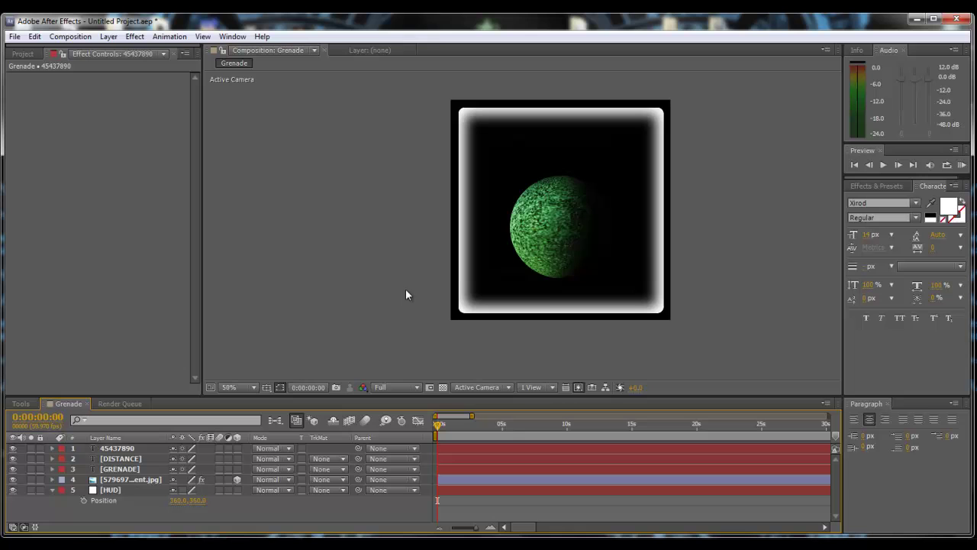
# Step: Preview how the text reveals play over the grenade animation in the whole composition
pyautogui.moveTo(680, 246); pyautogui.dragTo(661, 277)
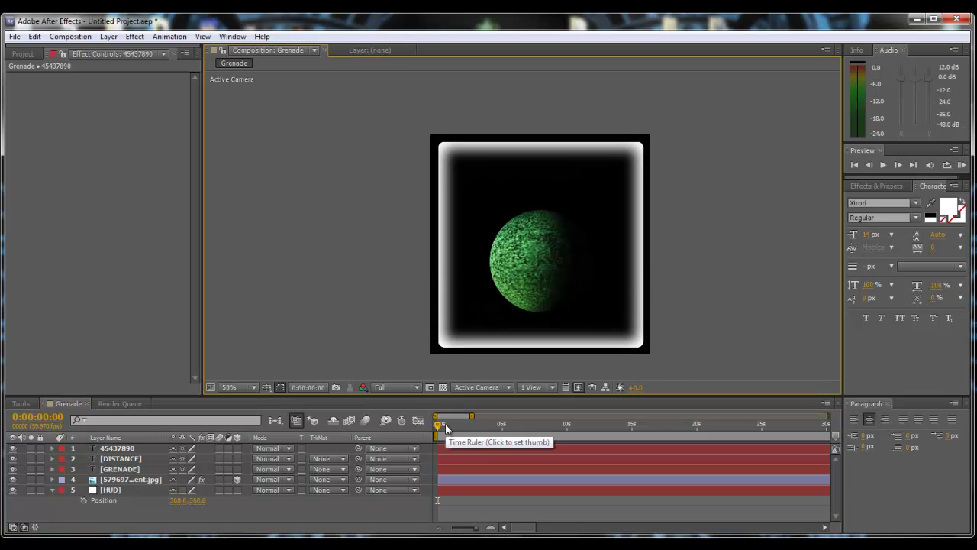
pyautogui.press('space')
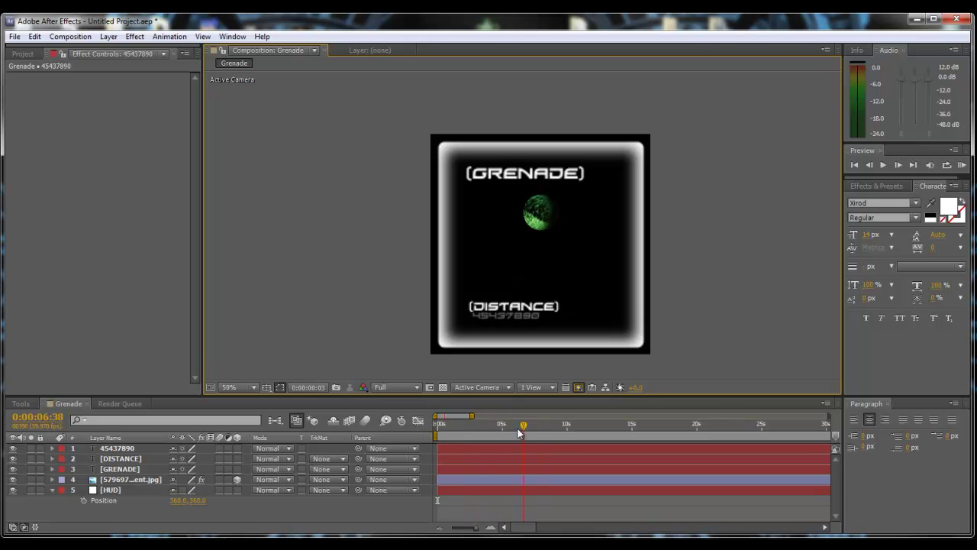
pyautogui.press('space')
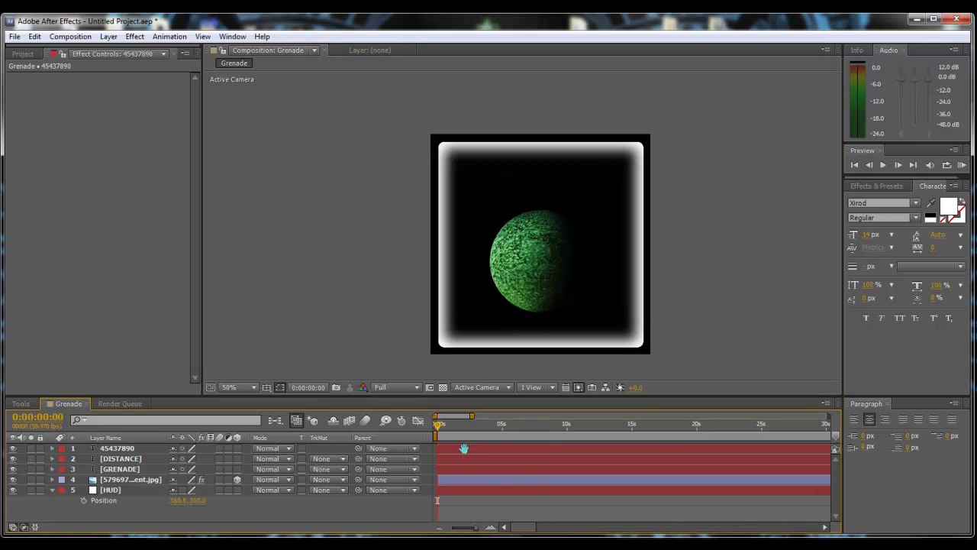
# Step: Stagger the text layers so [DISTANCE] starts at about 2 seconds and 45437890 at about 3.5 seconds, and preview from the start
pyautogui.moveTo(461, 447); pyautogui.dragTo(501, 458)
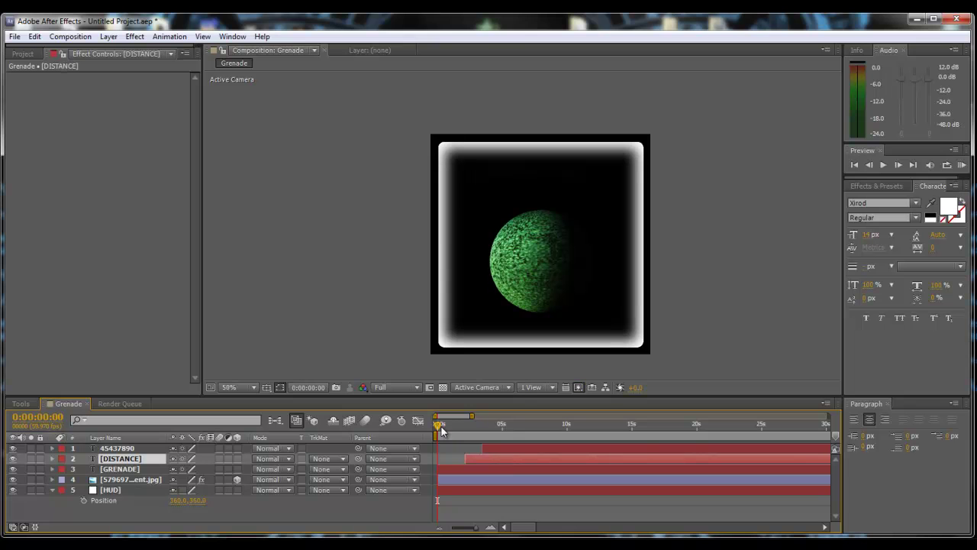
pyautogui.moveTo(439, 426); pyautogui.dragTo(374, 431)
pyautogui.press('space')
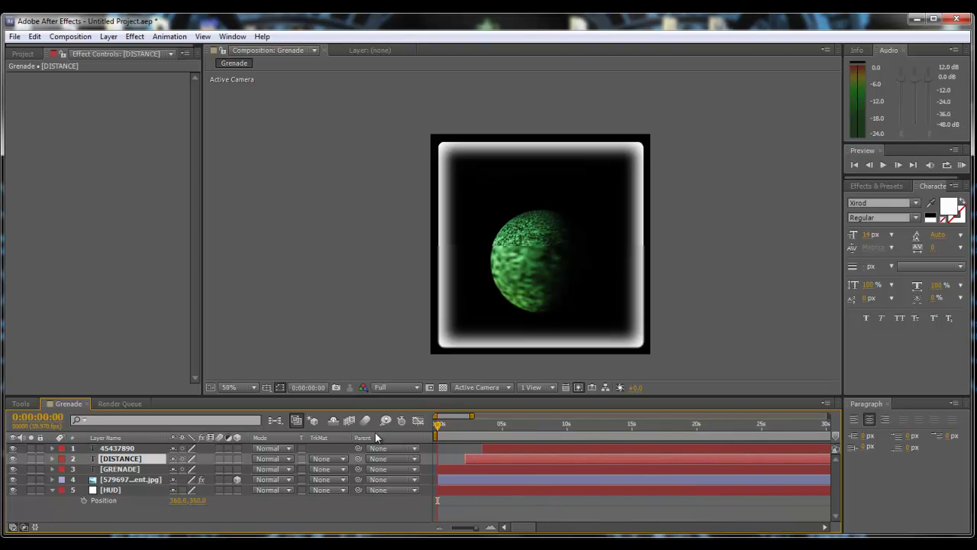
# Step: Pre-compose the 45437890, [DISTANCE] and [GRENADE] layers into a new composition named Grenade text, moving all attributes into it
pyautogui.click(136, 448)
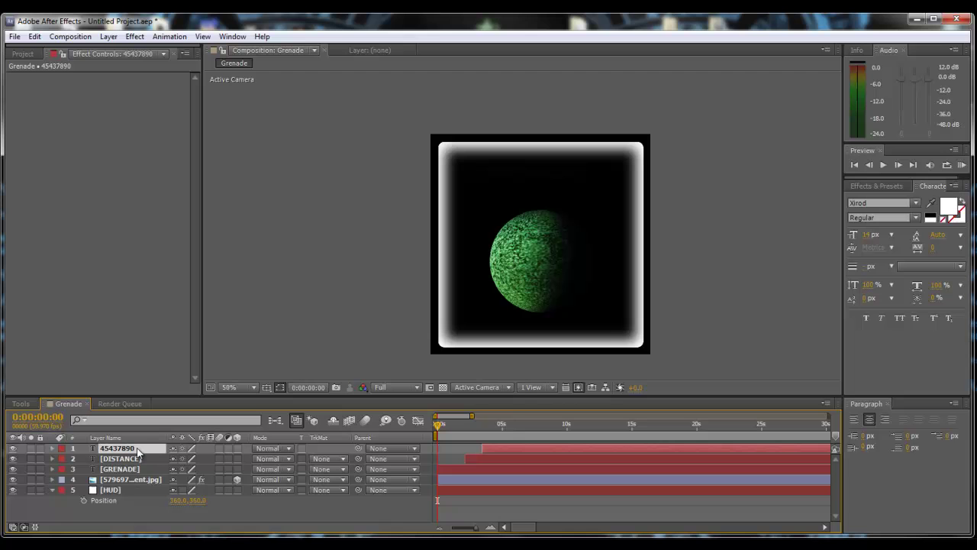
pyautogui.keyDown('shift'); pyautogui.click(138, 470); pyautogui.keyUp('shift')
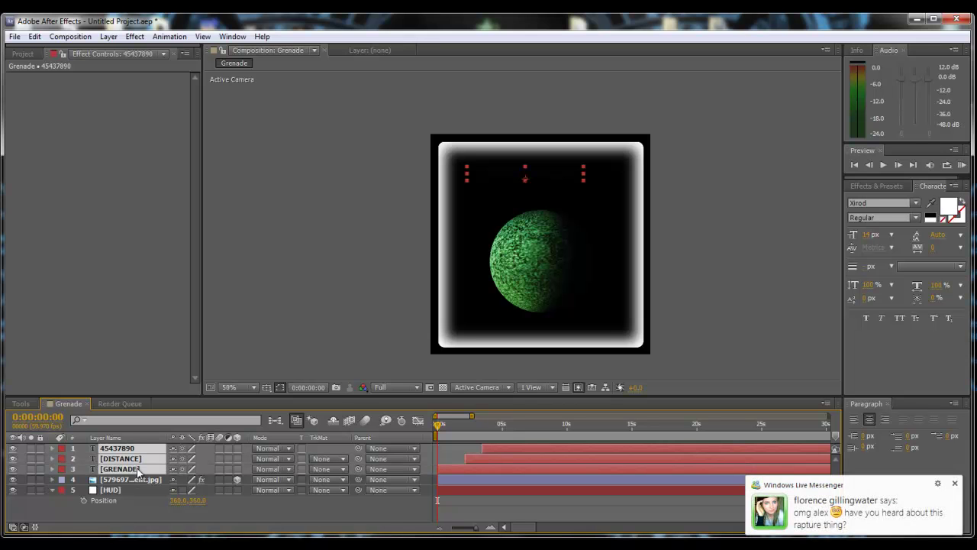
pyautogui.rightClick(138, 471)
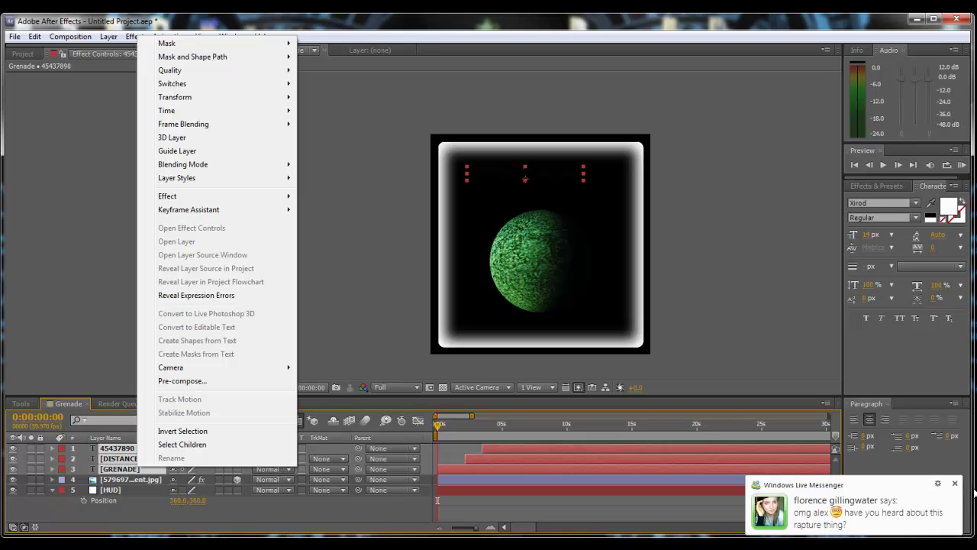
pyautogui.click(954, 483)
pyautogui.rightClick(141, 459)
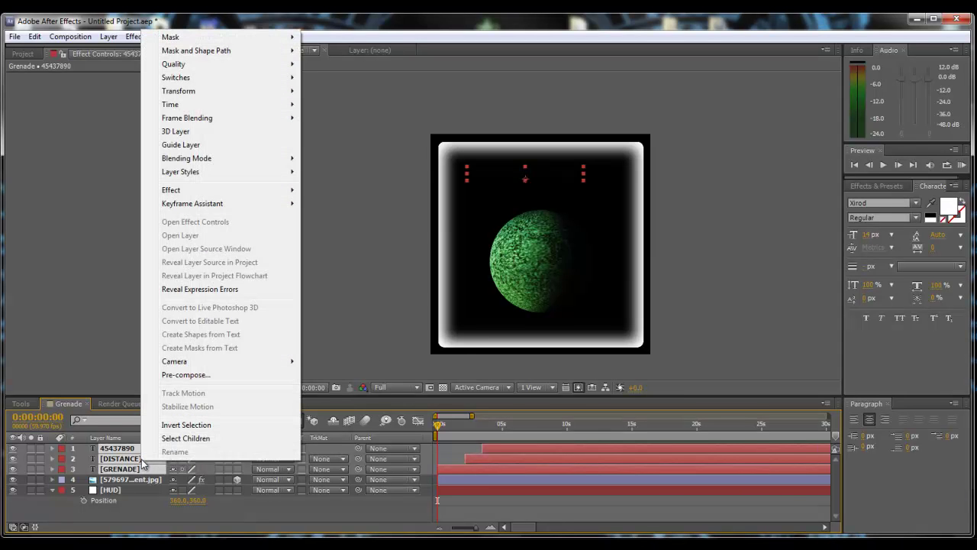
pyautogui.click(200, 375)
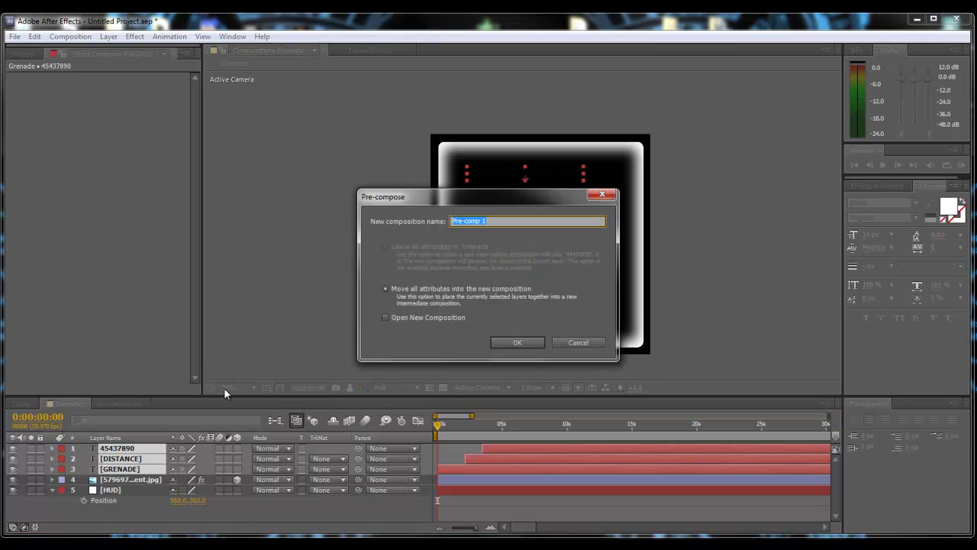
pyautogui.write('Text')
pyautogui.press('Return')
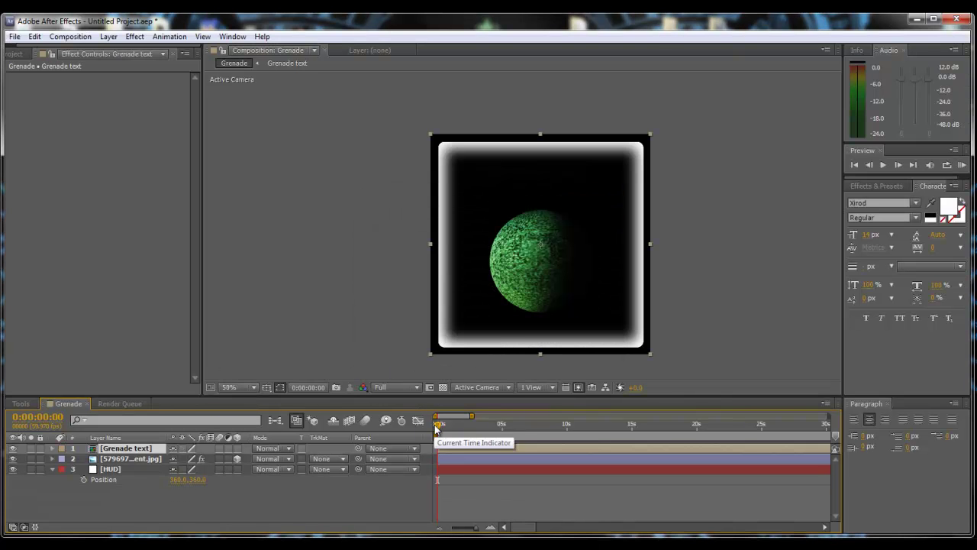
pyautogui.moveTo(437, 424); pyautogui.dragTo(417, 433)
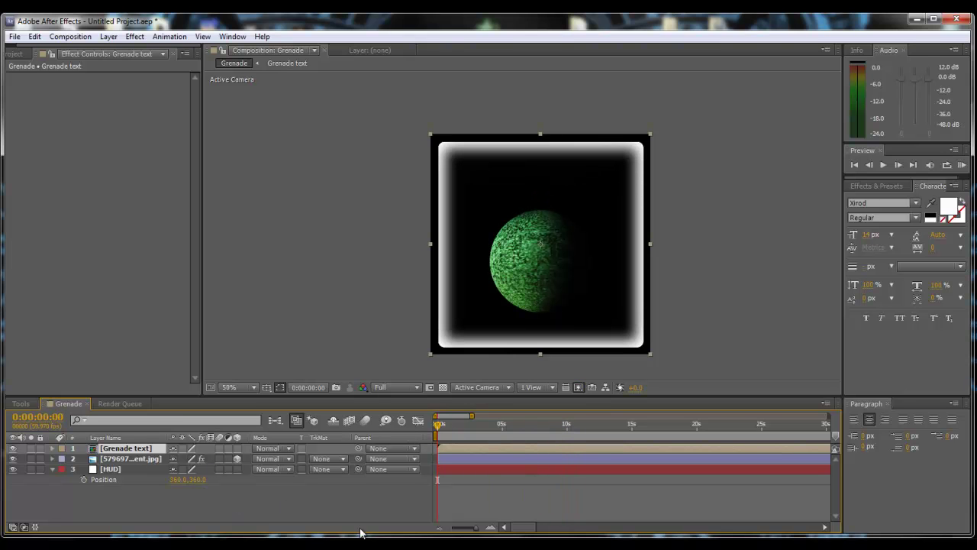
pyautogui.moveTo(357, 542)
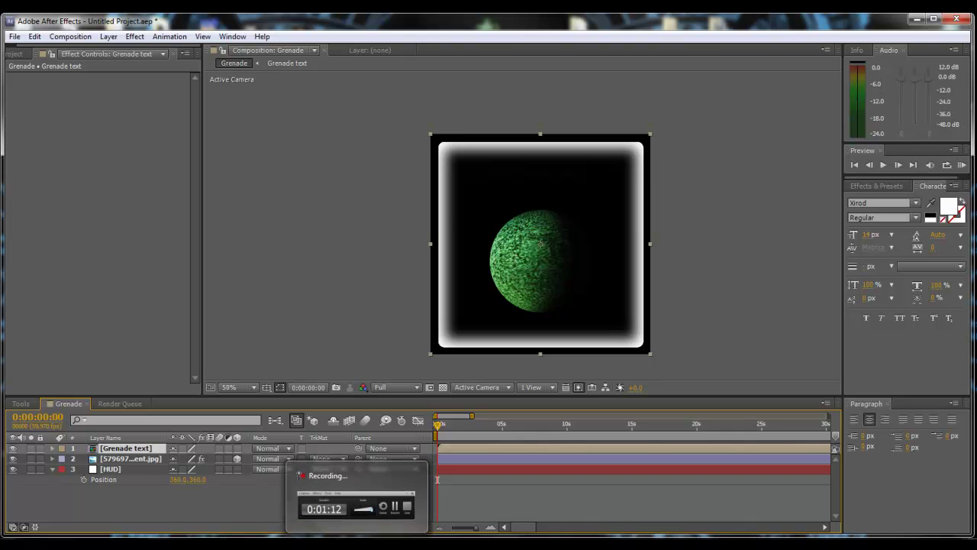
pyautogui.click(358, 504)
pyautogui.click(919, 494)
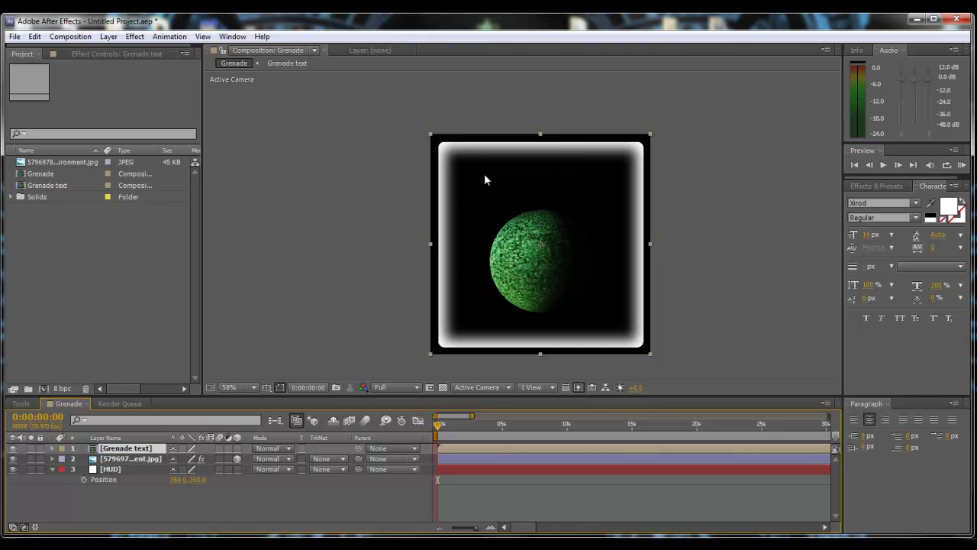
# Step: Create a white 720 x 720 px solid layer named grid
pyautogui.click(109, 36)
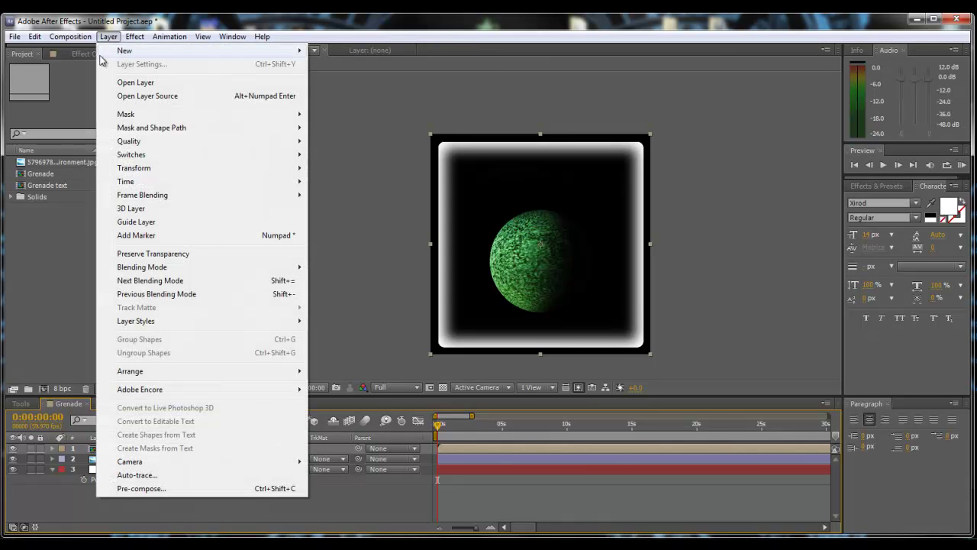
pyautogui.moveTo(126, 50)
pyautogui.click(355, 67)
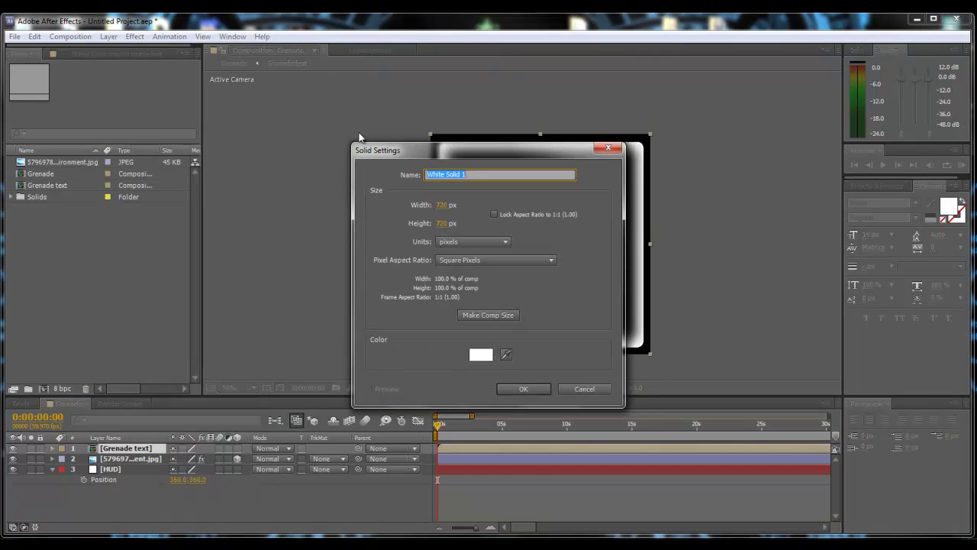
pyautogui.write('0')
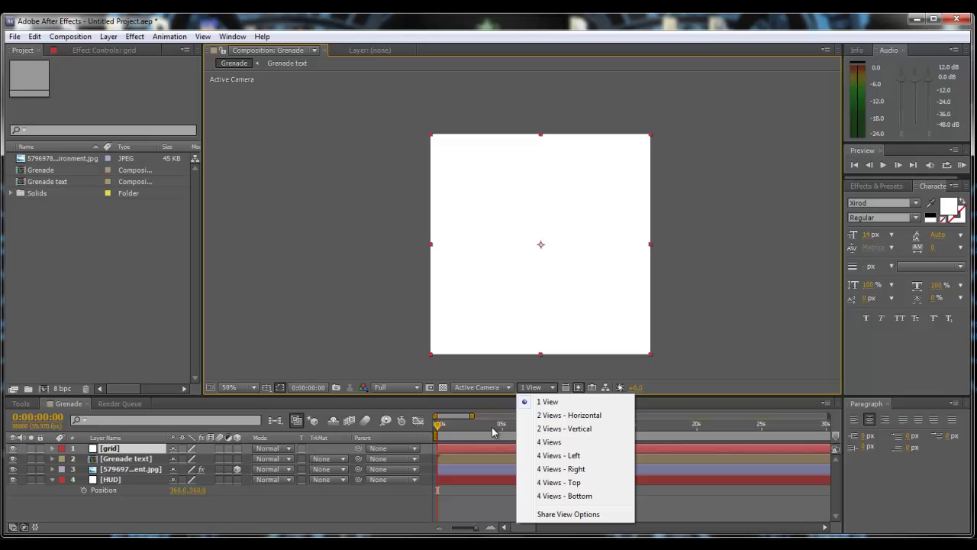
# Step: Find the Grid effect by searching for "gri" and apply it to the grid solid
pyautogui.click(888, 187)
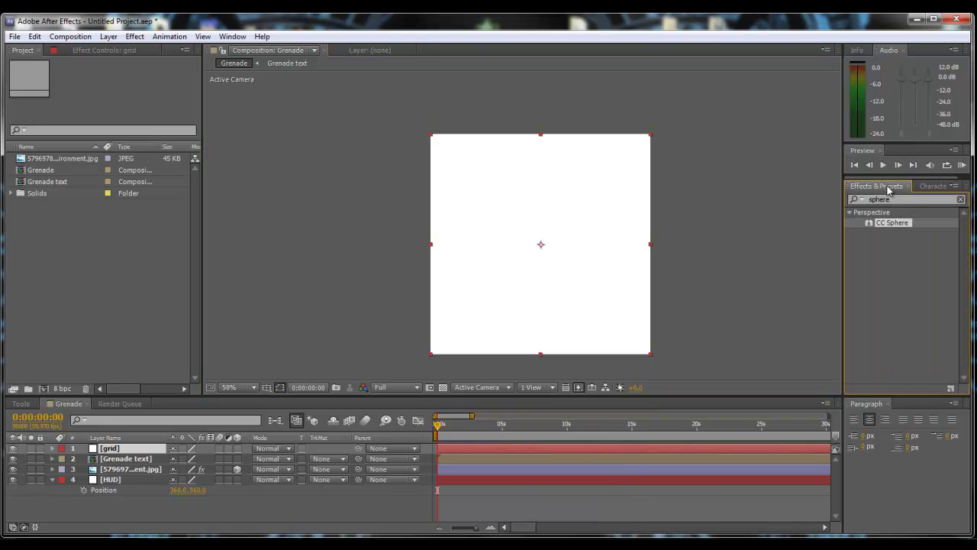
pyautogui.click(849, 200)
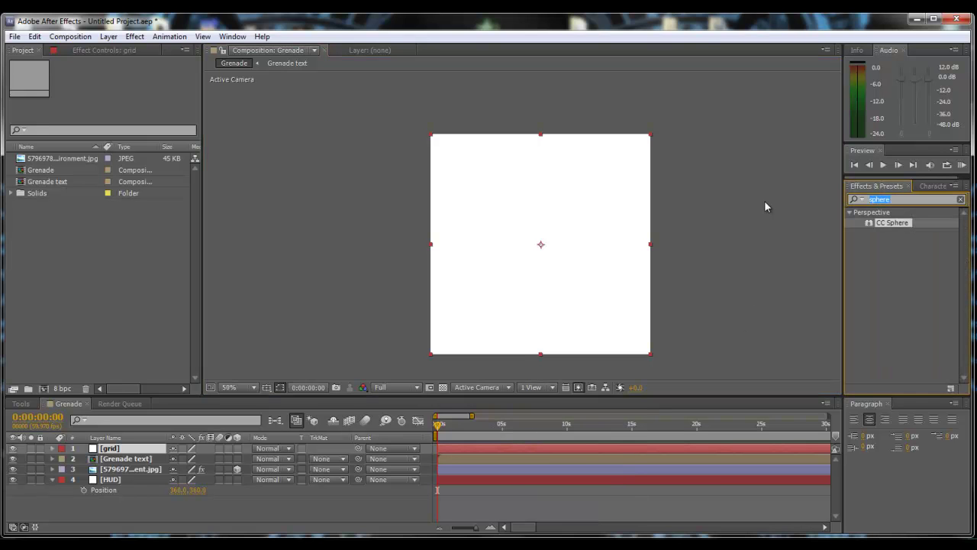
pyautogui.write('grisd')
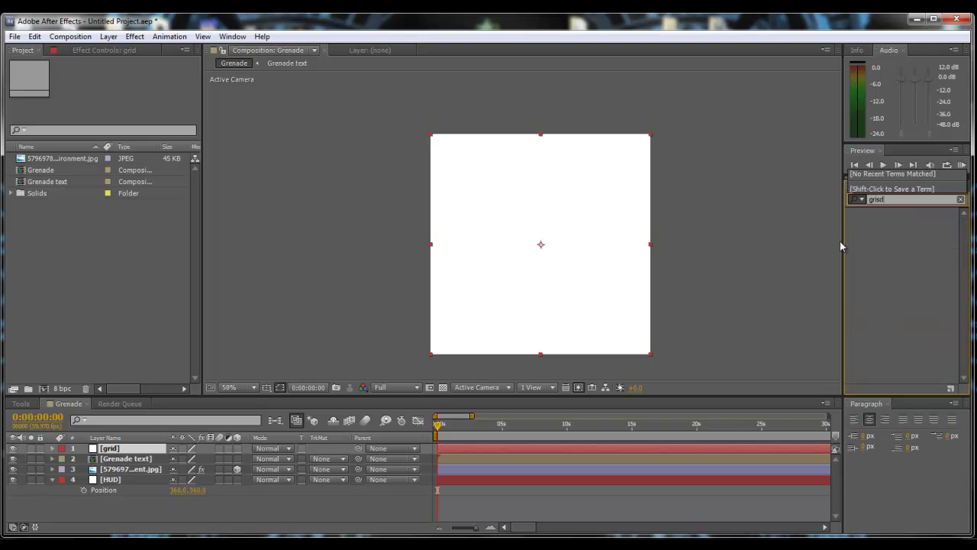
pyautogui.press('BackSpace')
pyautogui.press('BackSpace')
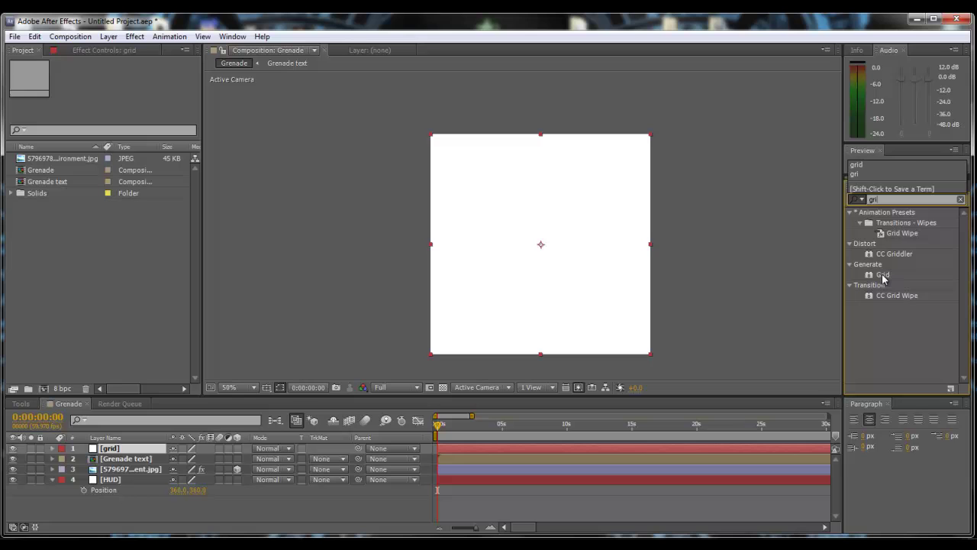
pyautogui.moveTo(884, 275); pyautogui.dragTo(549, 244)
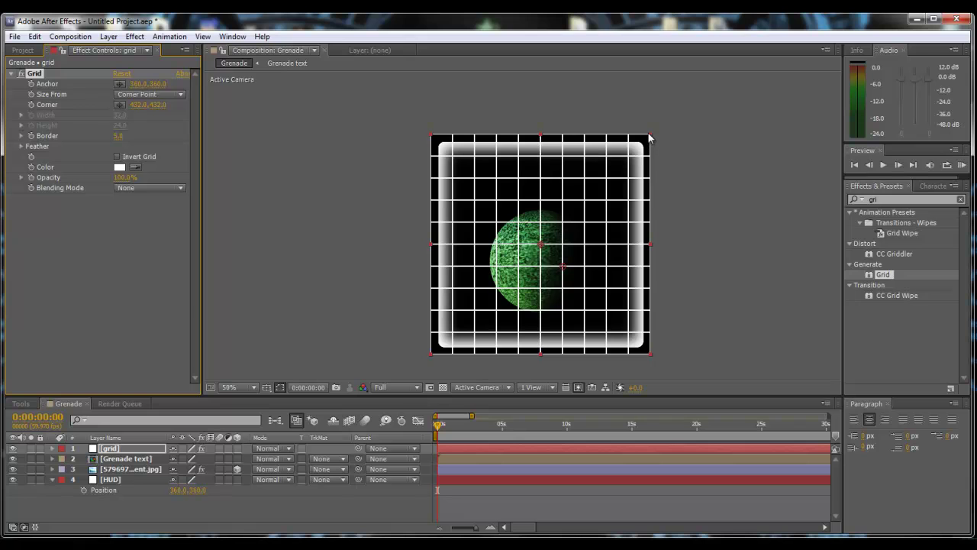
# Step: Scale the grid layer down to fit inside the white frame and place it between the JPEG image layer and [HUD]
pyautogui.moveTo(650, 138); pyautogui.dragTo(622, 162)
pyautogui.click(138, 450)
pyautogui.moveTo(140, 453)
pyautogui.mouseDown()
pyautogui.moveTo(153, 483)
pyautogui.moveTo(141, 458)
pyautogui.moveTo(145, 471)
pyautogui.mouseUp()
pyautogui.hotkey('ctrl', ']')
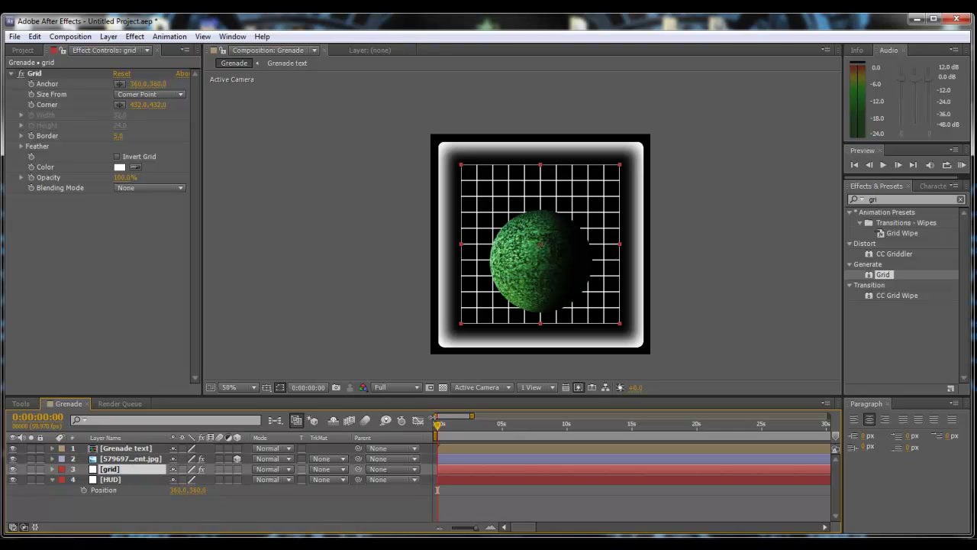
# Step: Scrub through the timeline to check the text and grenade against the grid, and return to the start
pyautogui.moveTo(440, 428); pyautogui.dragTo(567, 445)
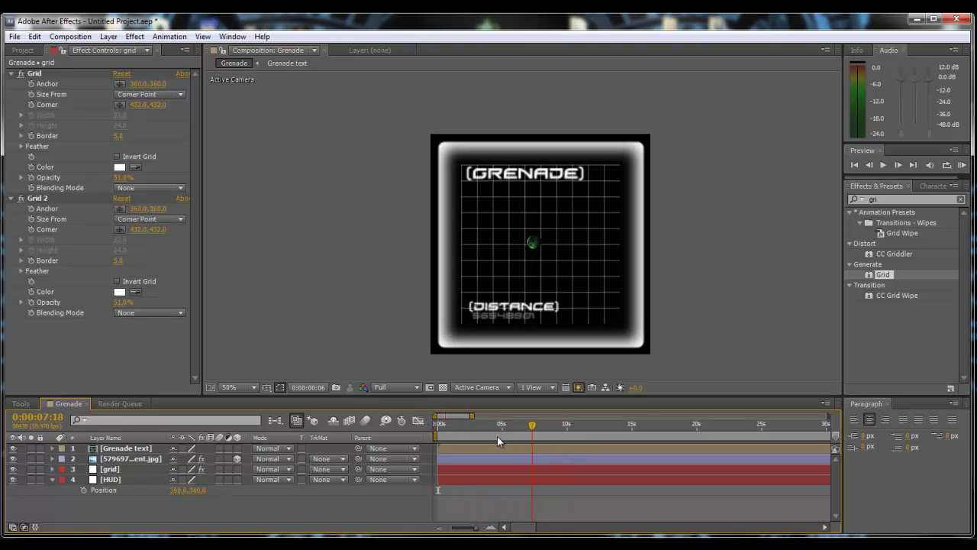
pyautogui.moveTo(497, 436); pyautogui.dragTo(436, 434)
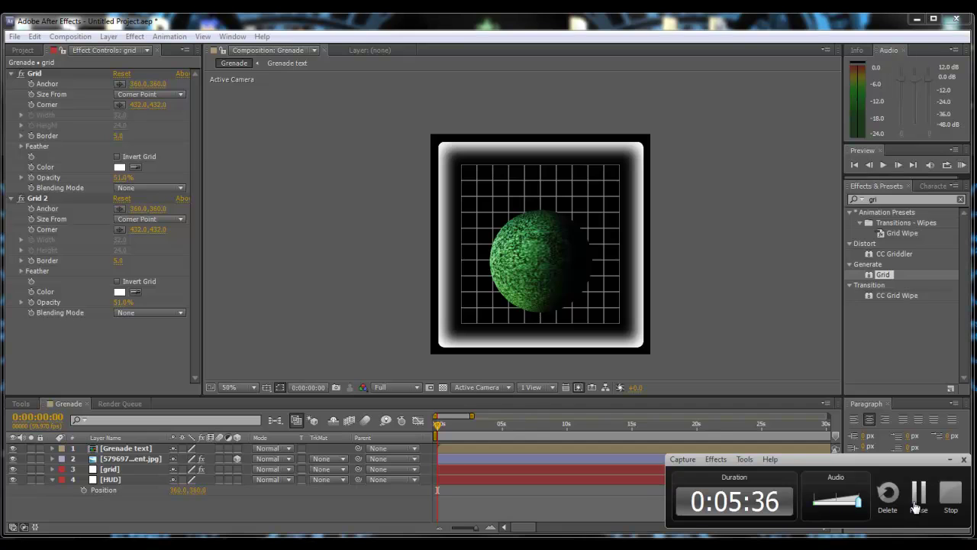
pyautogui.click(916, 506)
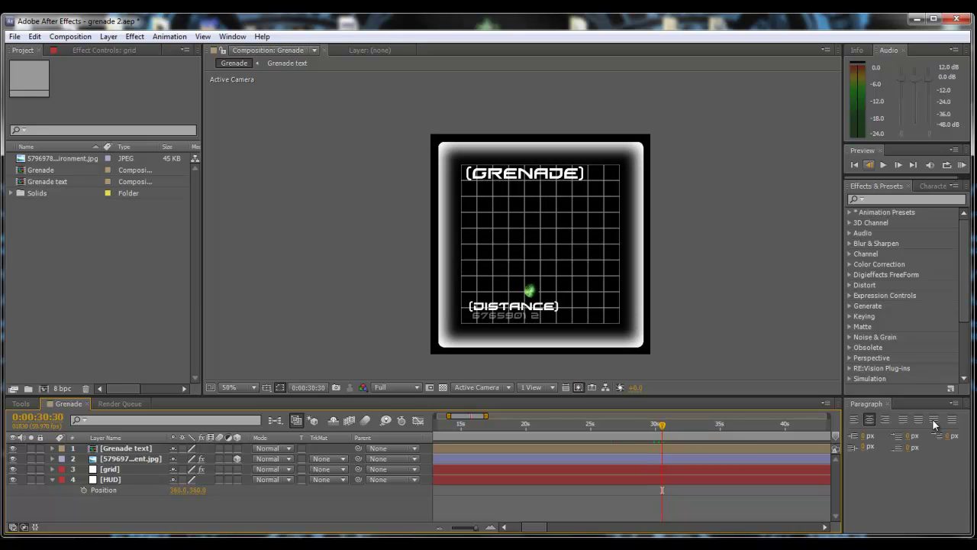
# Step: Create a text layer reading FATALITY in the Grenade composition and select all of its characters
pyautogui.hotkey('ctrl', '6')
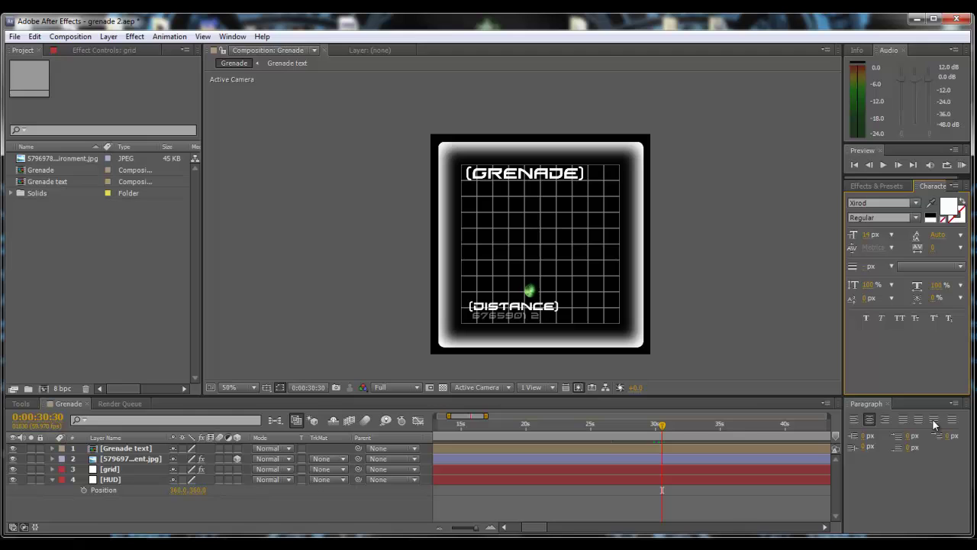
pyautogui.hotkey('ctrl', '1')
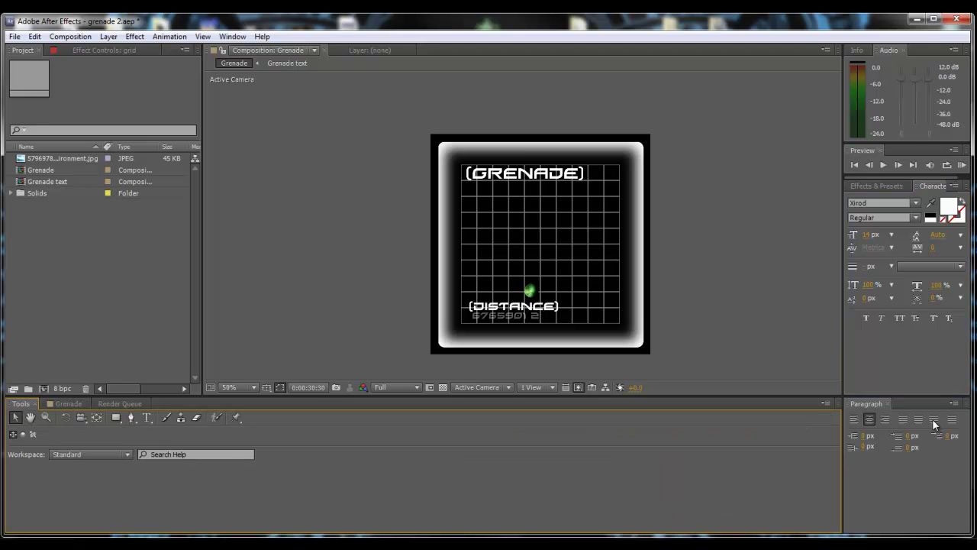
pyautogui.hotkey('ctrl', 't')
pyautogui.hotkey('ctrl', 'alt', 'shift', 't')
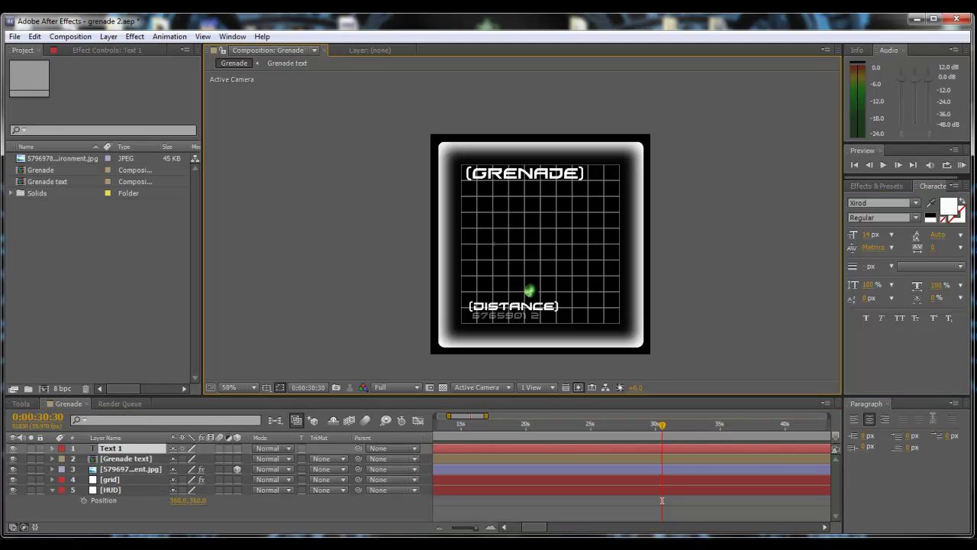
pyautogui.write('FATALITY')
pyautogui.hotkey('ctrl', 'a')
# Step: Set the FATALITY text size to 48 px and move it to the horizontal centre of the grid
pyautogui.click(890, 234)
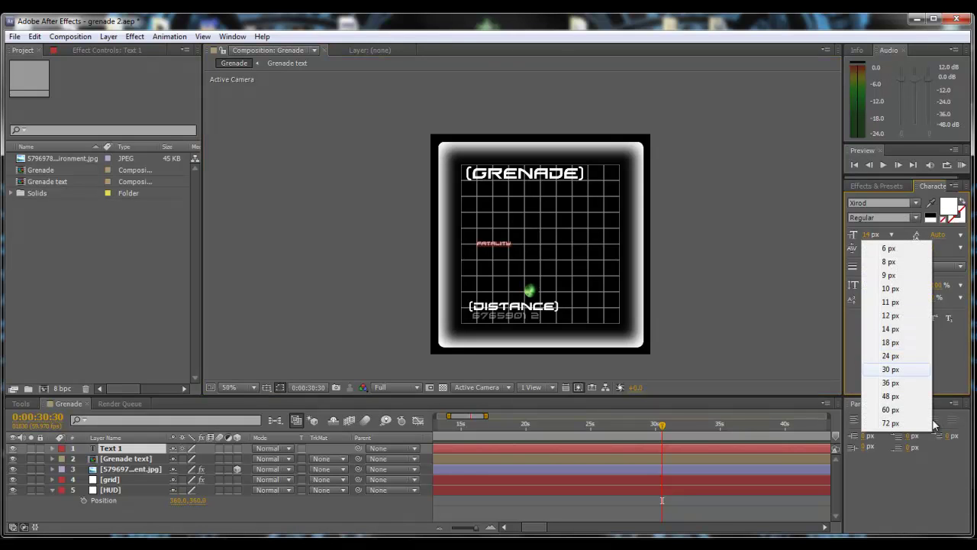
pyautogui.click(895, 369)
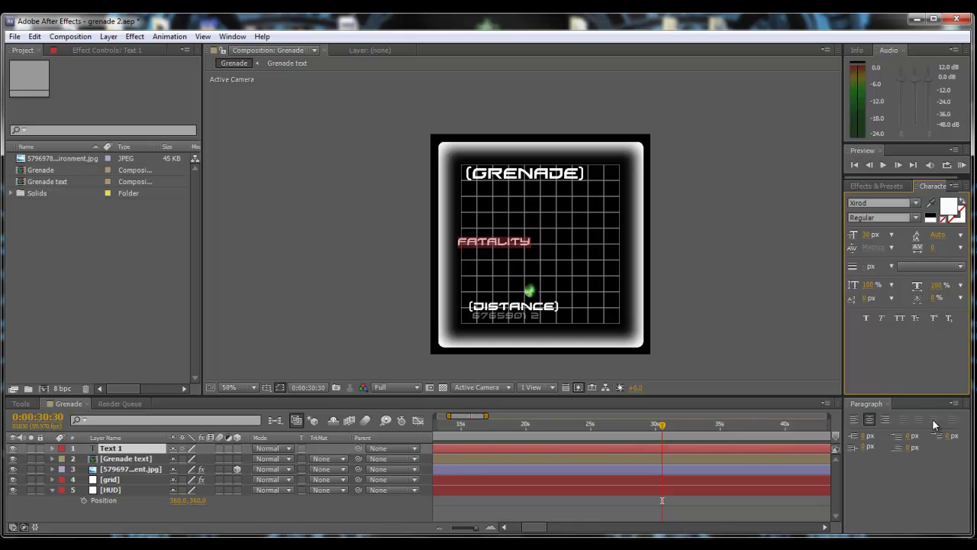
pyautogui.click(891, 234)
pyautogui.click(896, 395)
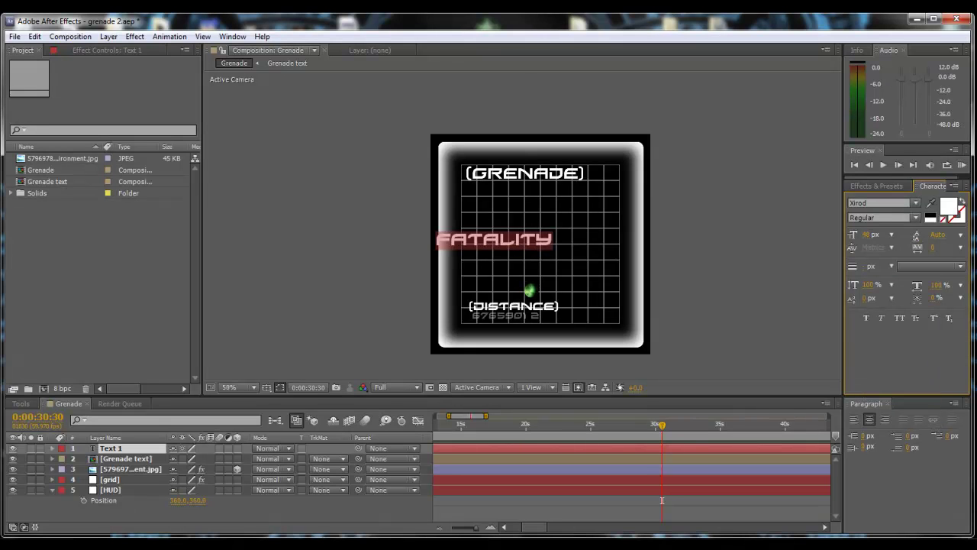
pyautogui.click(20, 403)
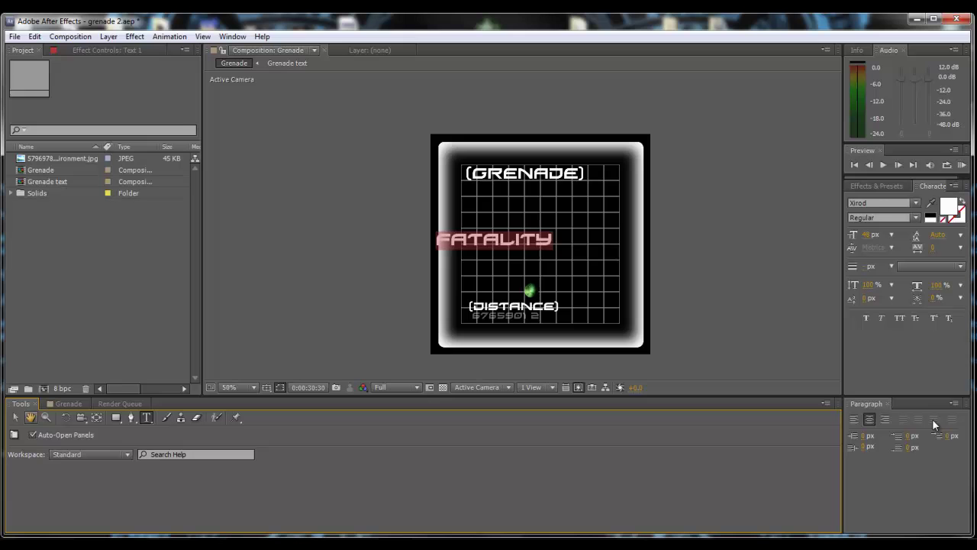
pyautogui.click(16, 417)
pyautogui.moveTo(495, 239)
pyautogui.mouseDown()
pyautogui.moveTo(539, 245)
pyautogui.moveTo(541, 236)
pyautogui.mouseUp()
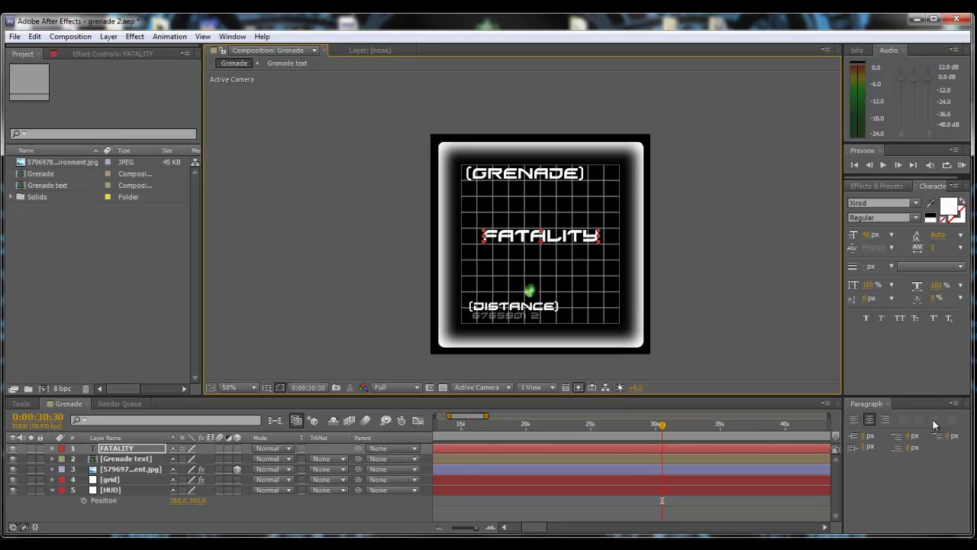
# Step: Find the Strobe Light effect by searching for "strob" and apply it to the FATALITY text
pyautogui.hotkey('ctrl', '5')
pyautogui.write('st')
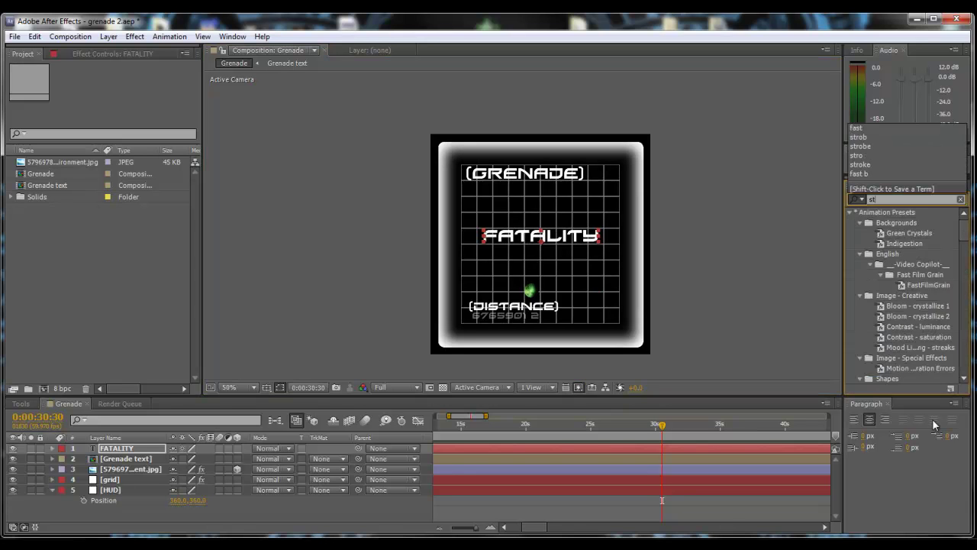
pyautogui.write('rob')
pyautogui.press('Return')
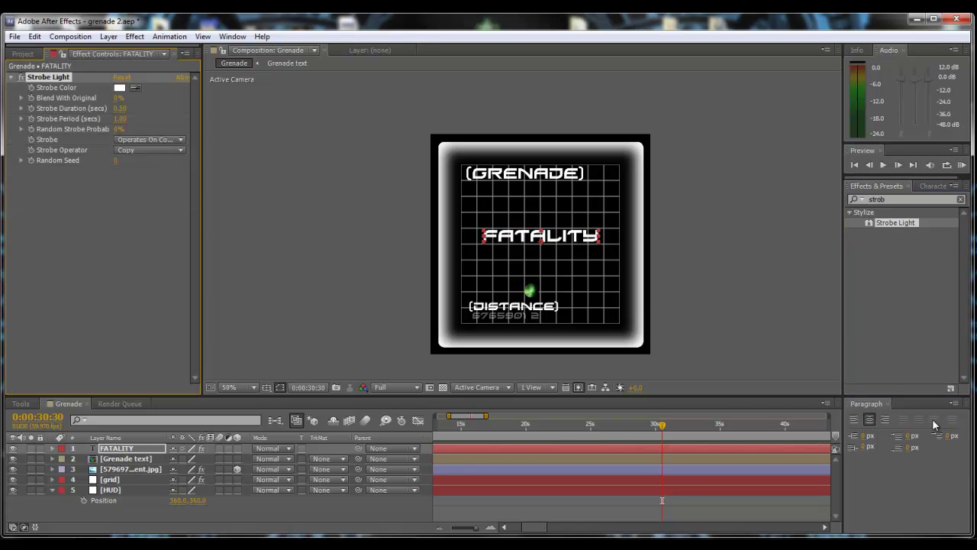
# Step: Set the Strobe Light to a red color, 0.78 s duration and 1.21 s period, and preview the flashing from 0:00:30:24
pyautogui.click(119, 87)
pyautogui.moveTo(655, 287); pyautogui.dragTo(671, 295)
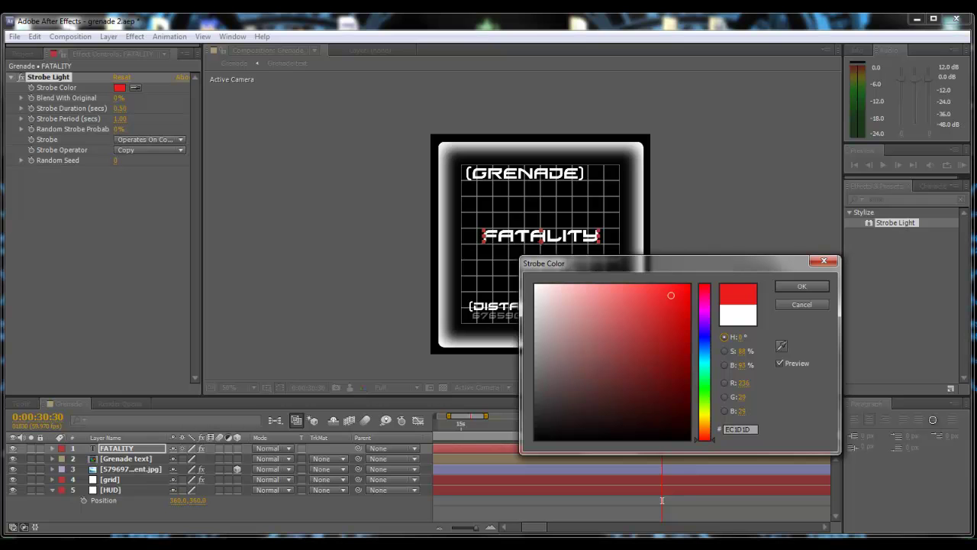
pyautogui.press('Return')
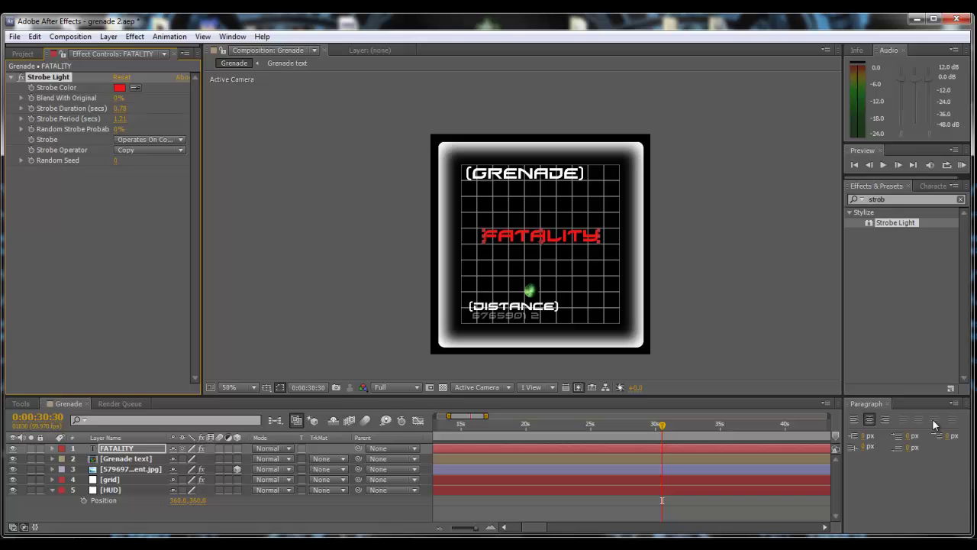
pyautogui.press('space')
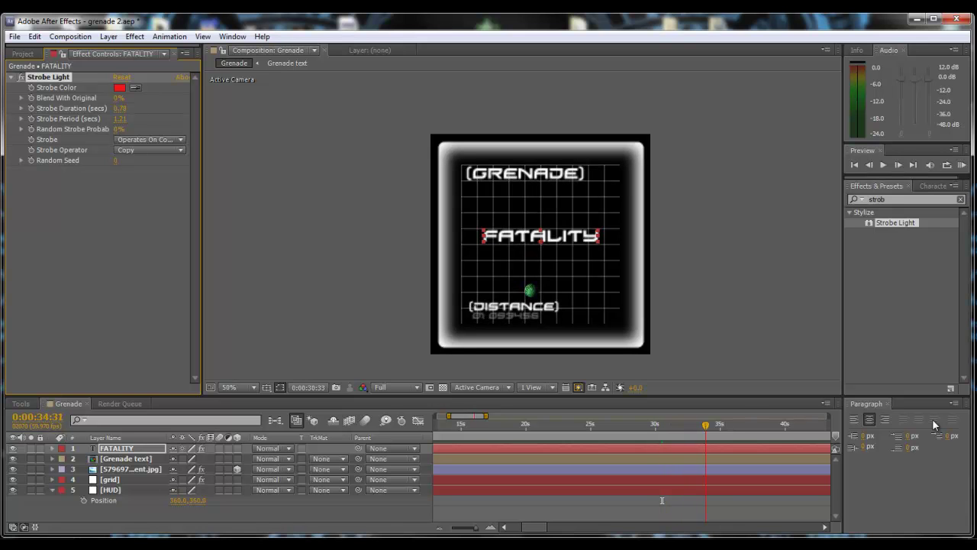
pyautogui.moveTo(722, 424); pyautogui.dragTo(661, 424)
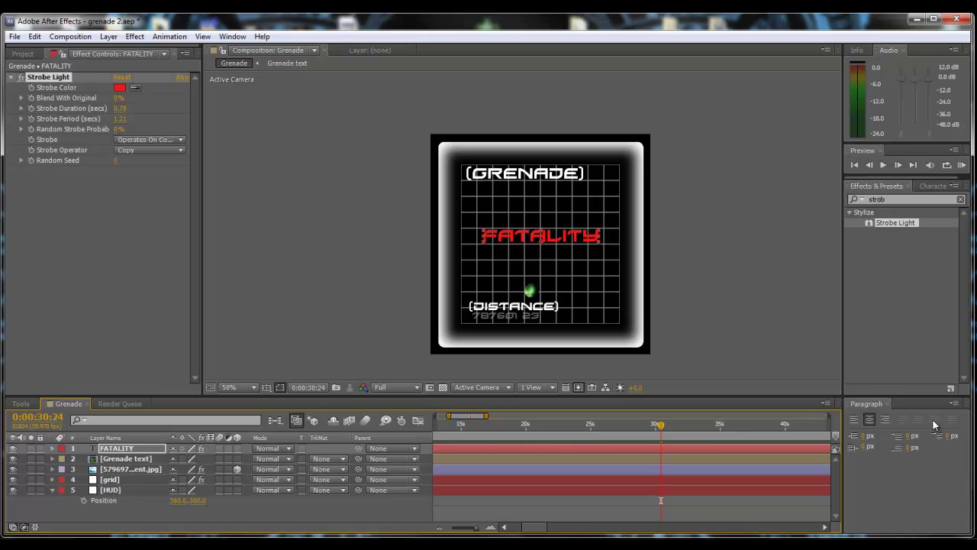
# Step: Add an Opacity text animator to the FATALITY layer and set a 100% Opacity keyframe at 0:00:30:24
pyautogui.press('u')
pyautogui.hotkey('ctrl', '`')
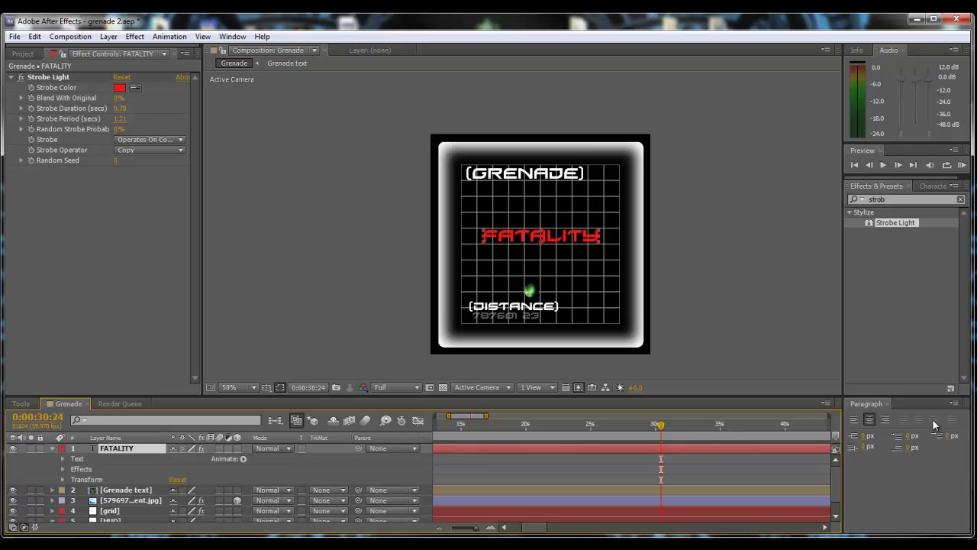
pyautogui.click(243, 458)
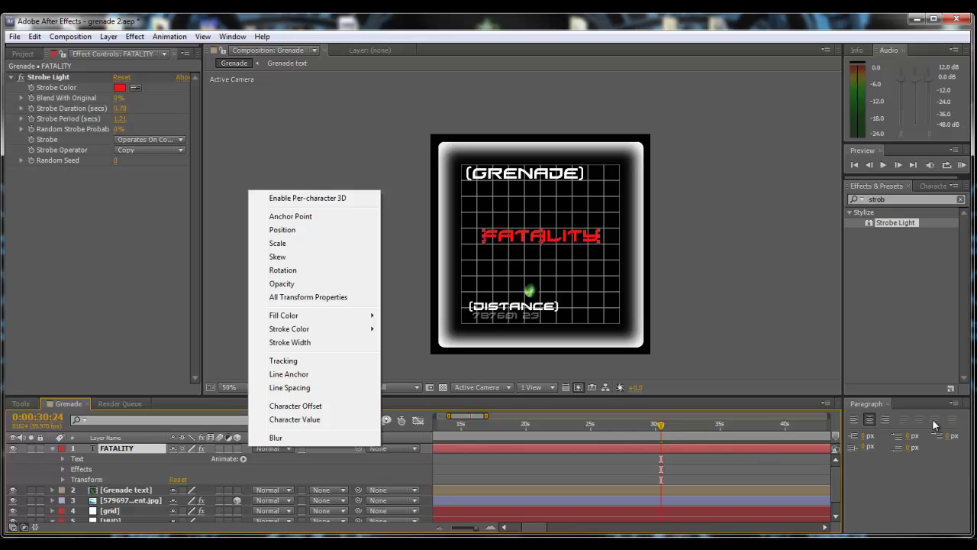
pyautogui.press('Return')
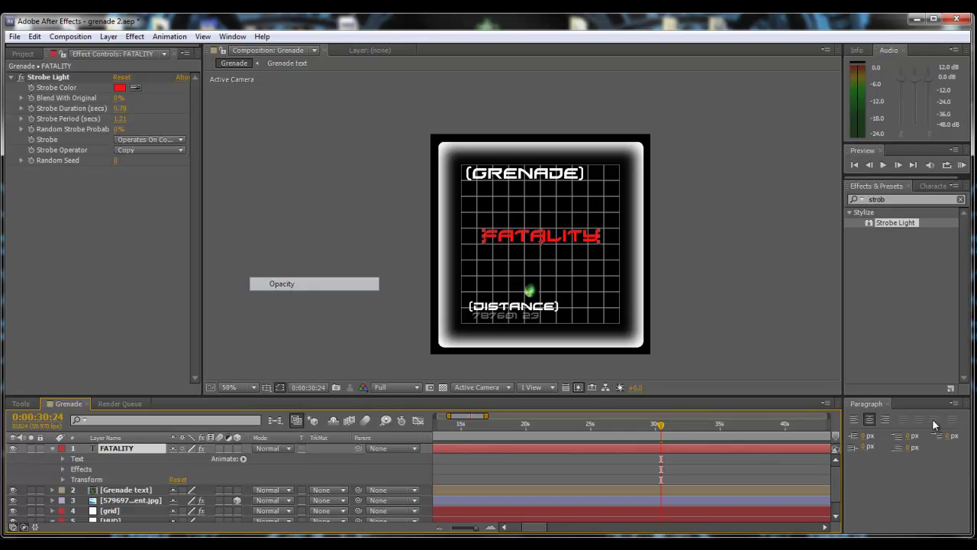
pyautogui.scroll(-1, 932, 425)
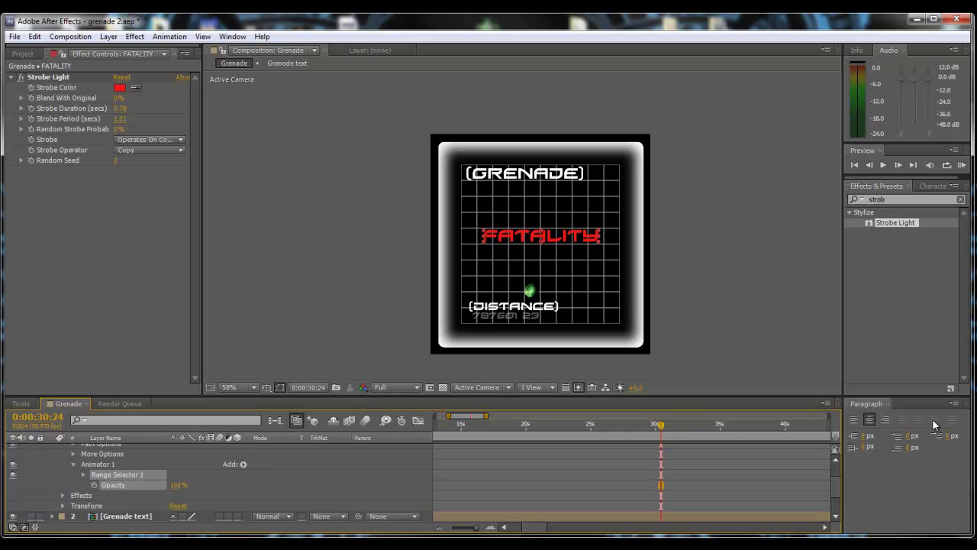
pyautogui.hotkey('alt', 'shift', 't')
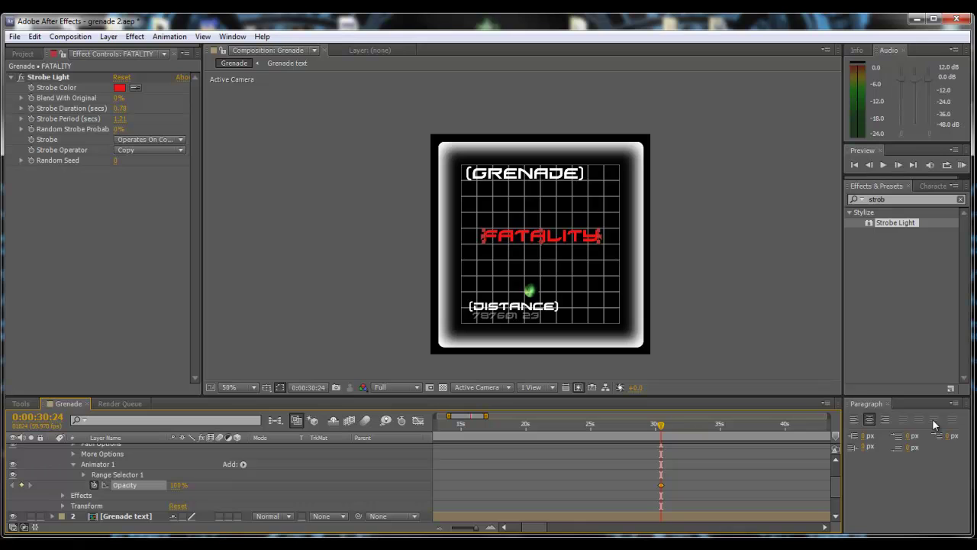
# Step: Keyframe Range Selector 1's Offset on FATALITY from 0% at 0:00:30:24 to 100% at 0:00:31:10
pyautogui.hotkey('ctrl', '`')
pyautogui.scroll(-1, 932, 424)
pyautogui.hotkey('alt', 'shift', 'o')
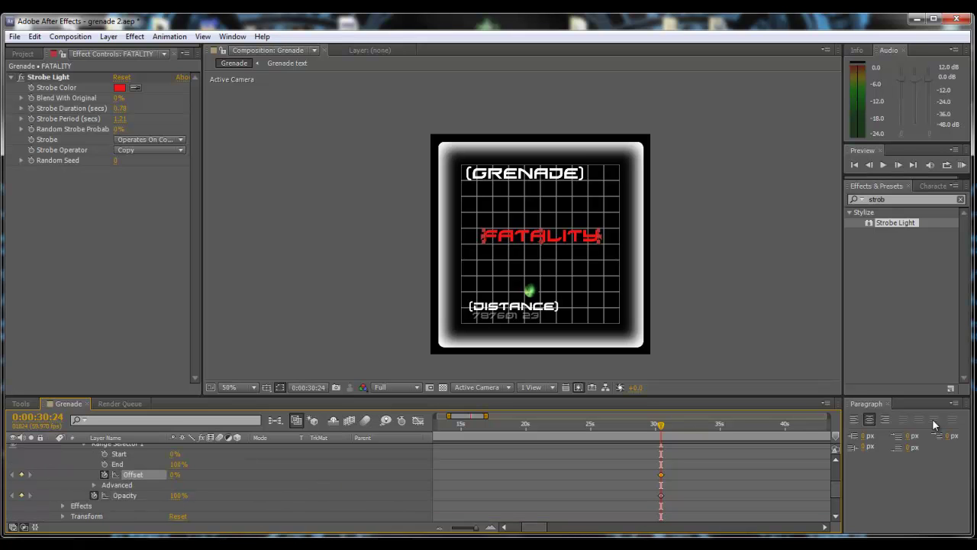
pyautogui.hotkey('shift', 'pagedown')
pyautogui.hotkey('shift', 'pagedown')
pyautogui.hotkey('shift', 'pagedown')
pyautogui.hotkey('shift', 'pagedown')
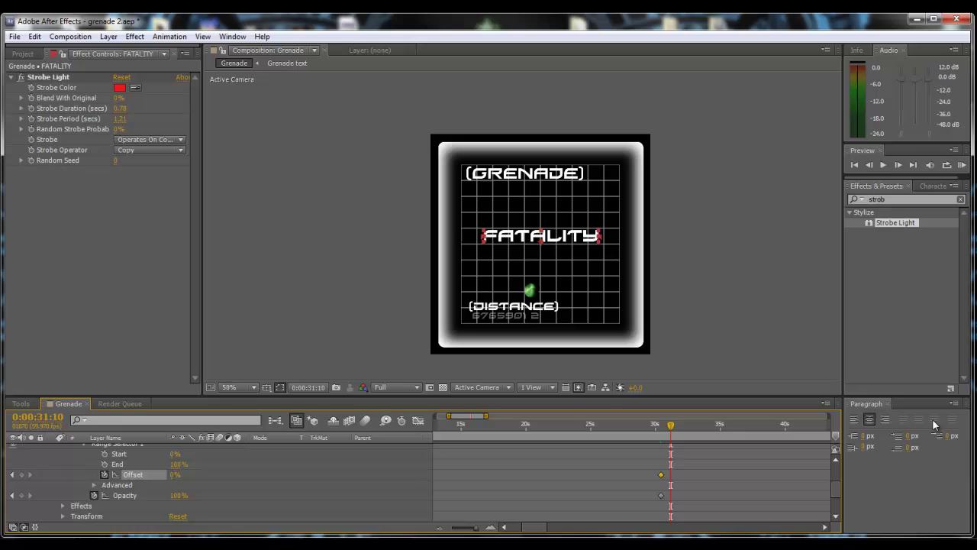
pyautogui.moveTo(174, 474); pyautogui.dragTo(252, 475)
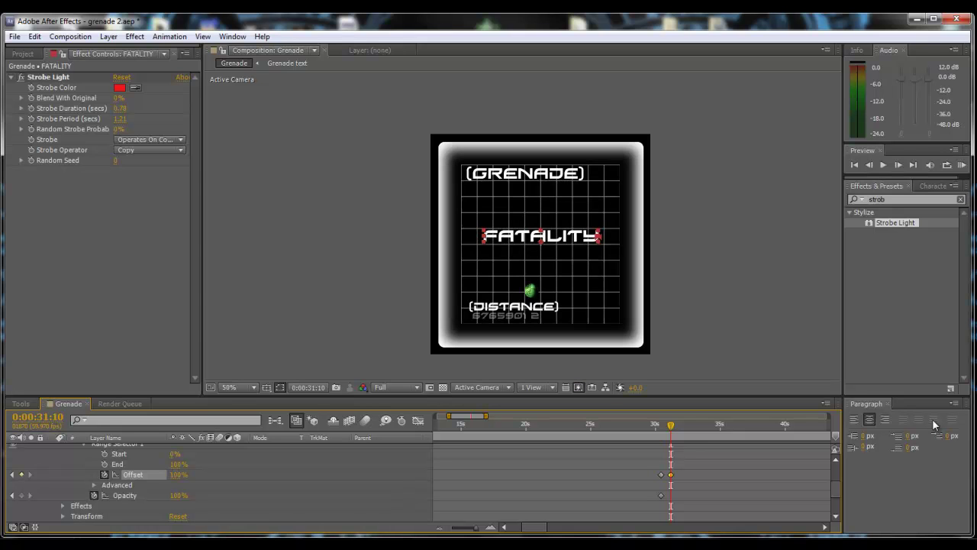
pyautogui.hotkey('alt', 'shift', 'Left')
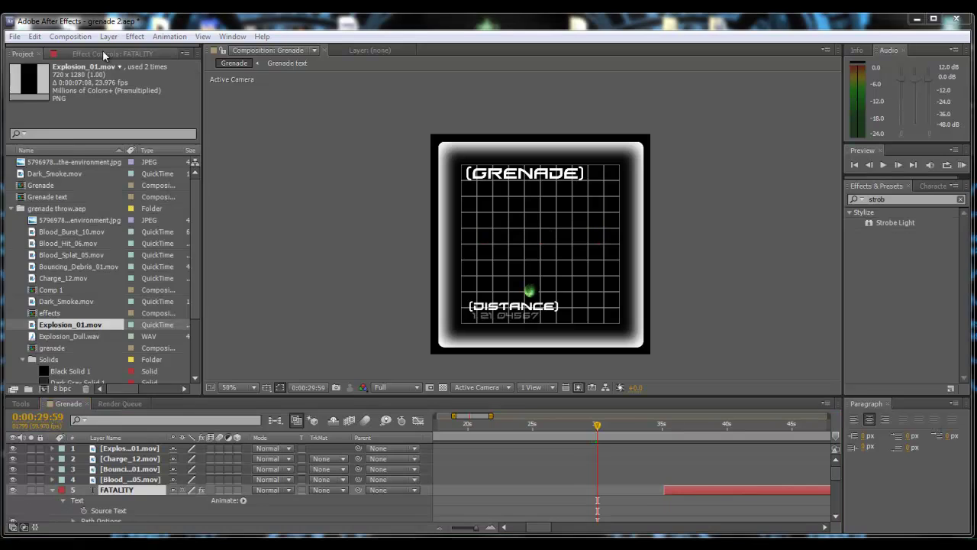
pyautogui.click(102, 50)
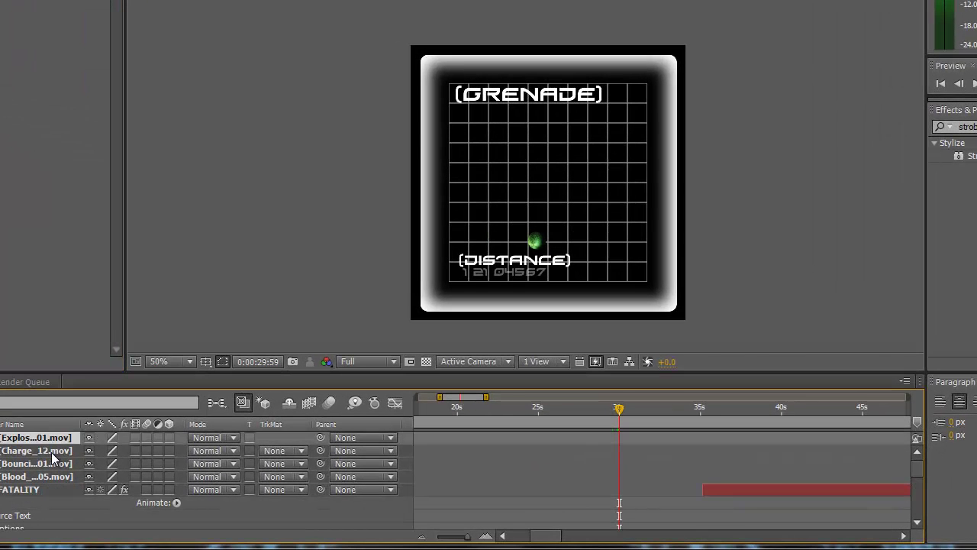
pyautogui.click(51, 452)
pyautogui.click(46, 467)
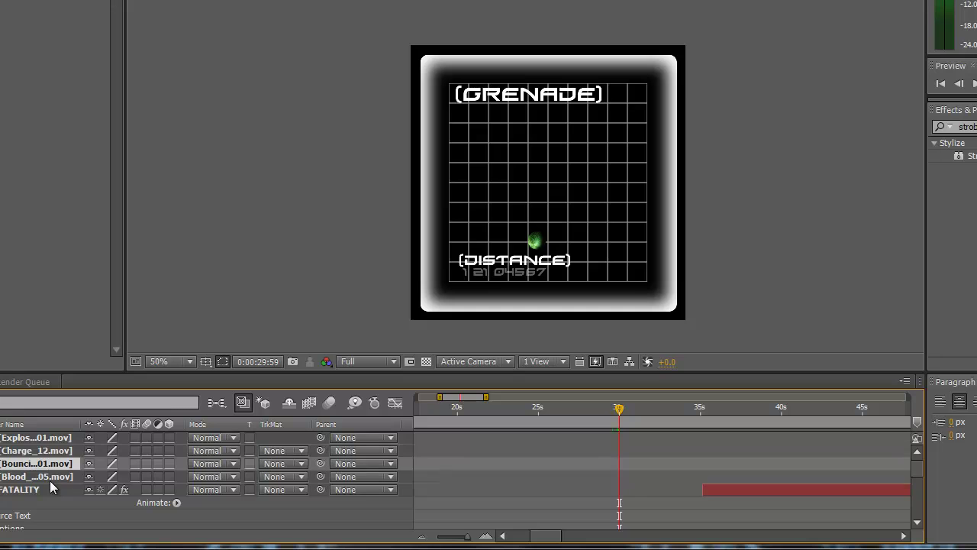
pyautogui.click(49, 479)
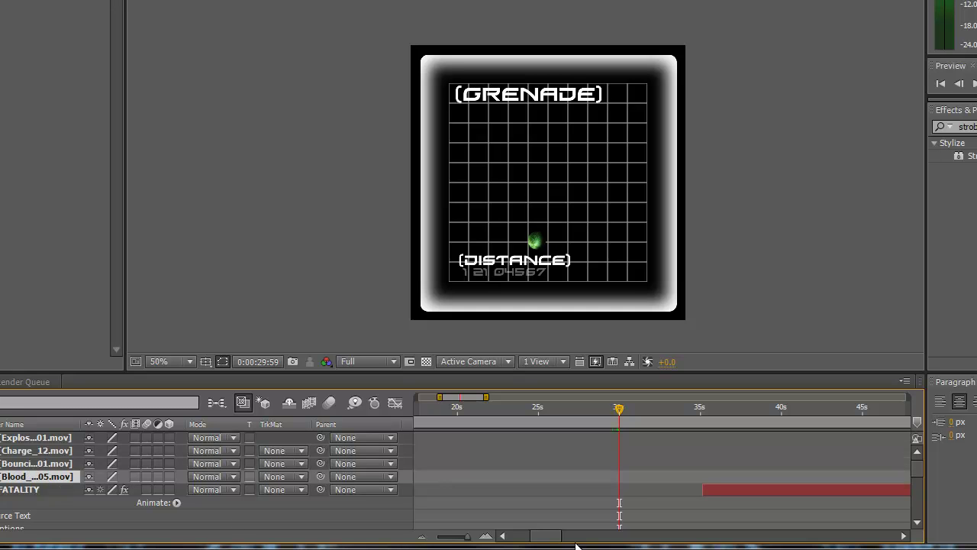
# Step: Align the Blood_Splat_05 clip's start with the Charge_12 and Bouncing_Debris_01 clips, and shift all four footage clips together to begin at about 36 s
pyautogui.moveTo(545, 539); pyautogui.dragTo(502, 536)
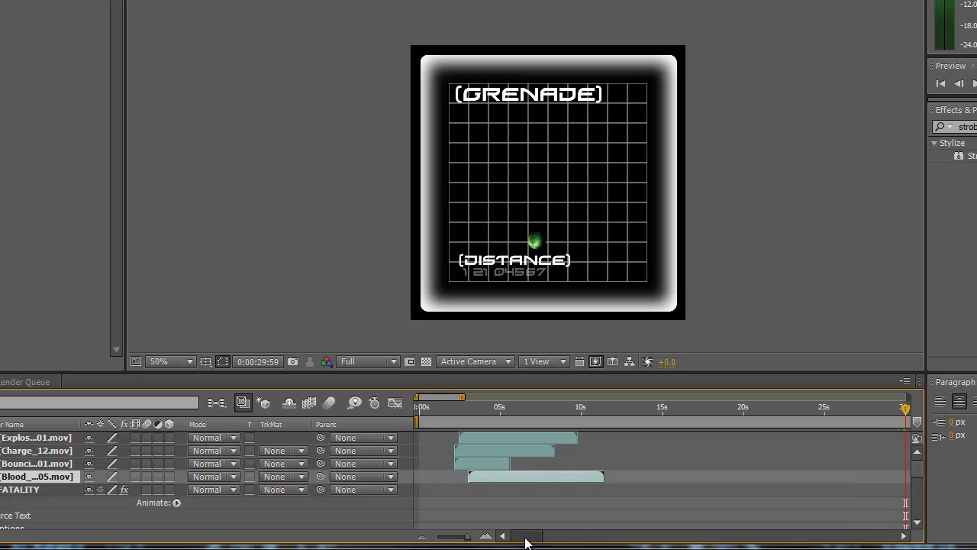
pyautogui.moveTo(488, 472); pyautogui.dragTo(474, 471)
pyautogui.keyDown('ctrl'); pyautogui.click(474, 465); pyautogui.keyUp('ctrl')
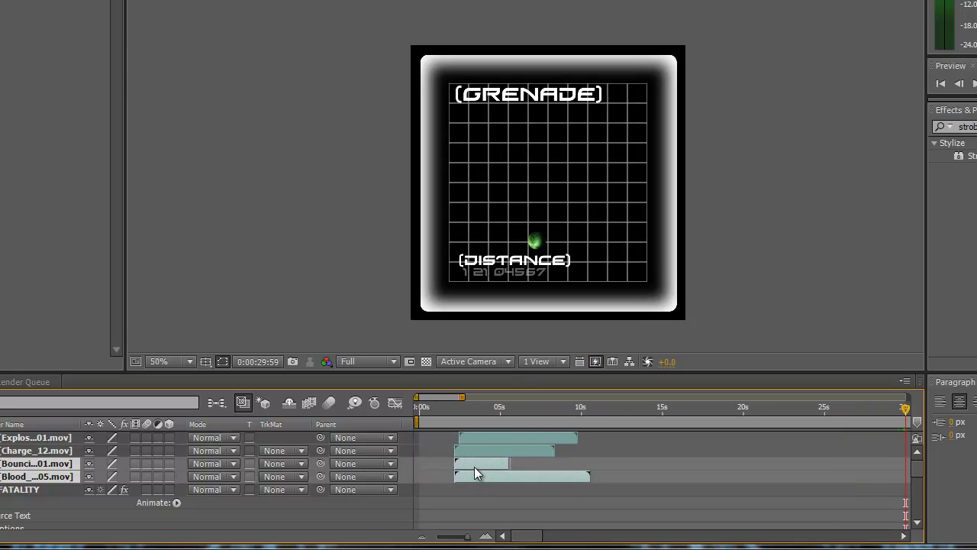
pyautogui.keyDown('ctrl'); pyautogui.click(476, 460); pyautogui.keyUp('ctrl')
pyautogui.keyDown('ctrl'); pyautogui.click(477, 452); pyautogui.keyUp('ctrl')
pyautogui.keyDown('ctrl'); pyautogui.click(479, 464); pyautogui.keyUp('ctrl')
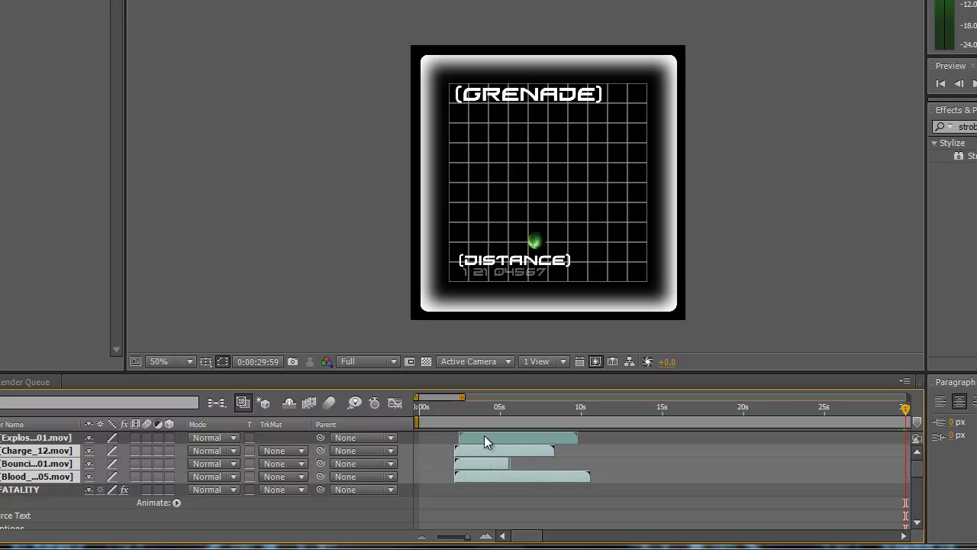
pyautogui.keyDown('ctrl'); pyautogui.click(484, 435); pyautogui.keyUp('ctrl')
pyautogui.moveTo(486, 438); pyautogui.dragTo(810, 440)
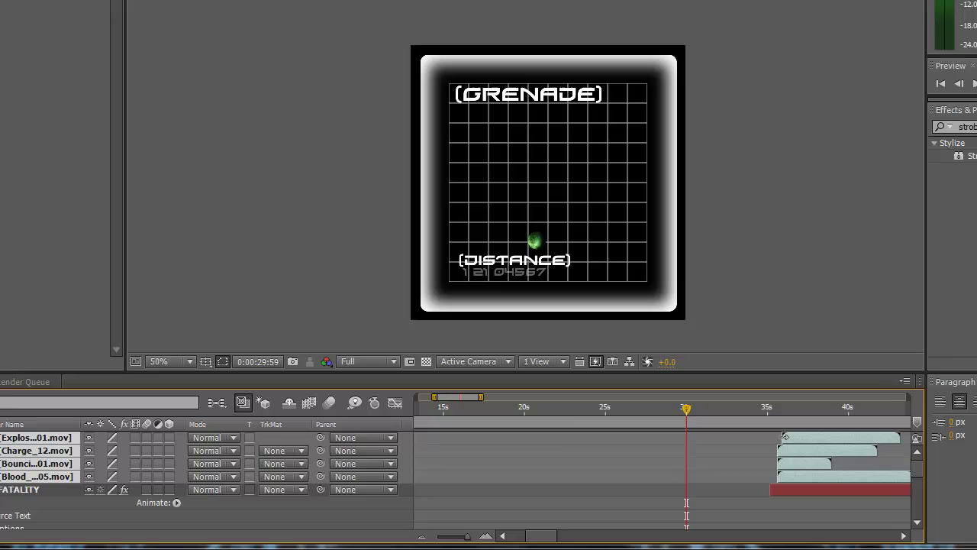
# Step: Stagger the clips on the timeline: start Explosion_01 at about 31 s, Charge_12 at about 32 s and Bouncing_Debris_01 at about 33 s
pyautogui.moveTo(689, 411); pyautogui.dragTo(679, 436)
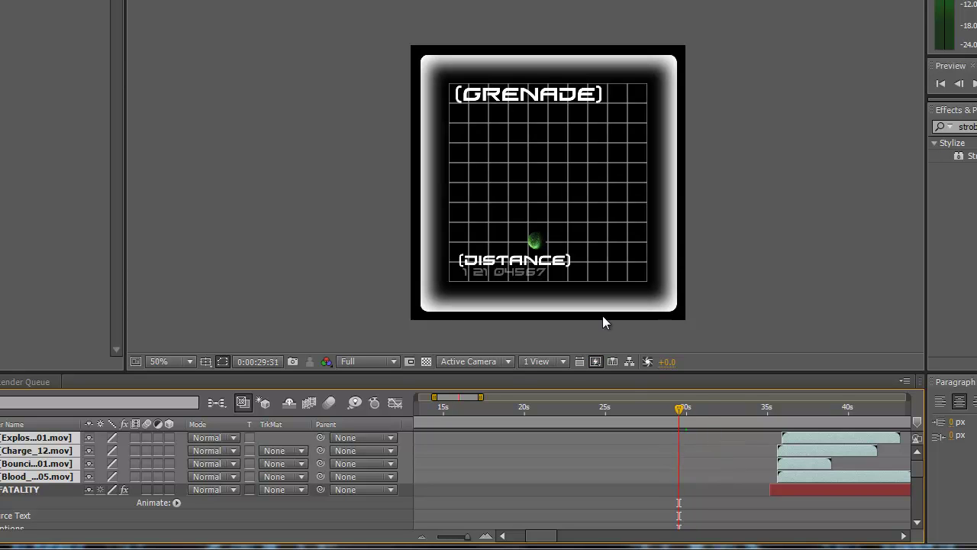
pyautogui.click(188, 244)
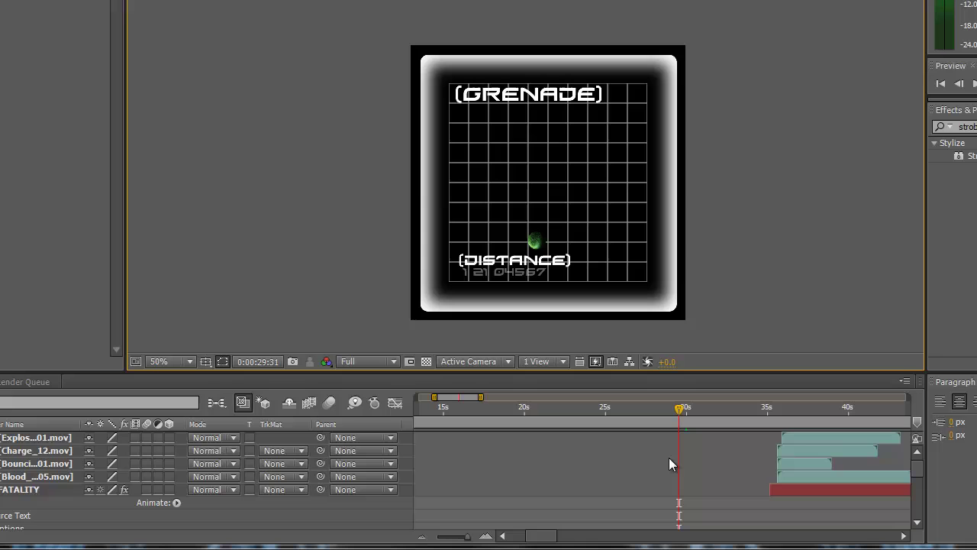
pyautogui.moveTo(818, 439); pyautogui.dragTo(738, 430)
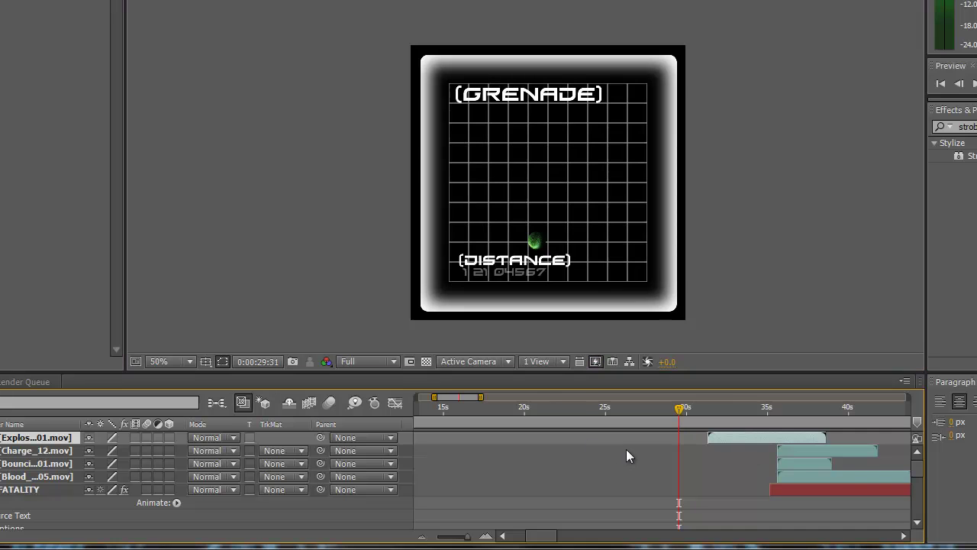
pyautogui.moveTo(804, 453); pyautogui.dragTo(742, 450)
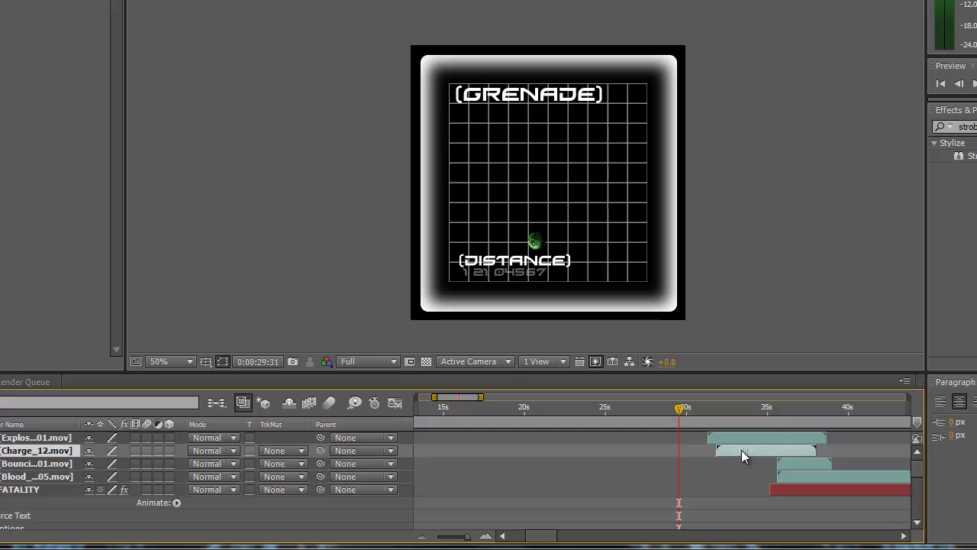
pyautogui.moveTo(791, 461); pyautogui.dragTo(755, 463)
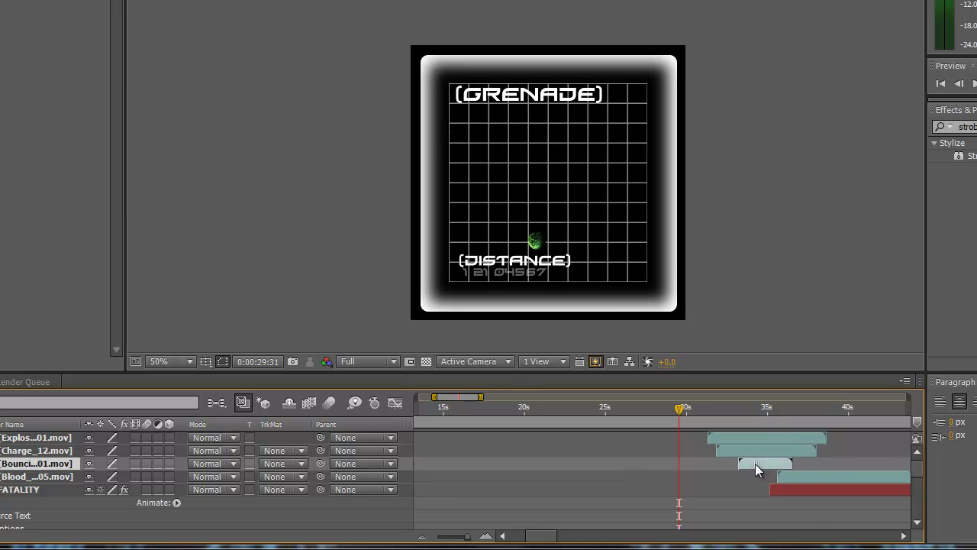
# Step: Scale the Explosion_01 clip down to roughly half its size so the blast fits inside the HUD grid
pyautogui.moveTo(682, 414); pyautogui.dragTo(676, 437)
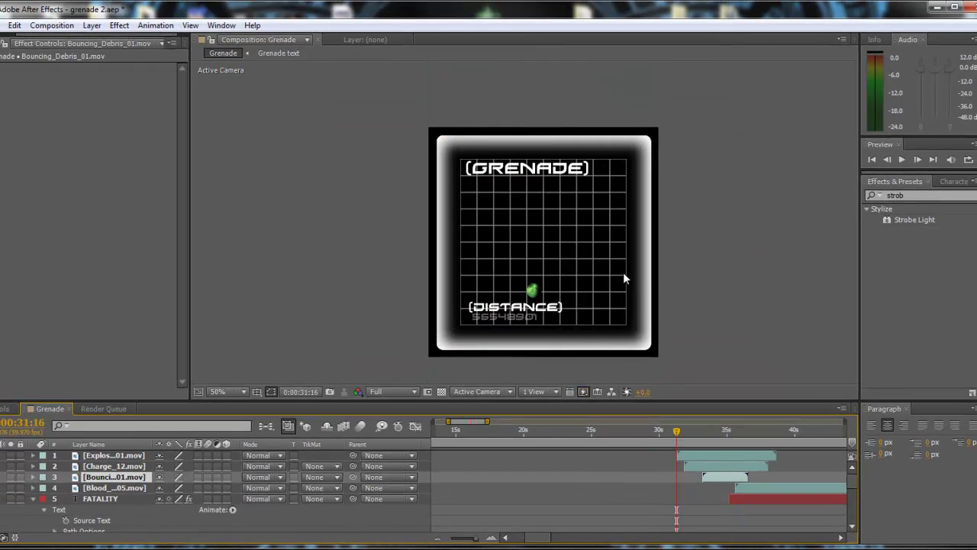
pyautogui.press(',')
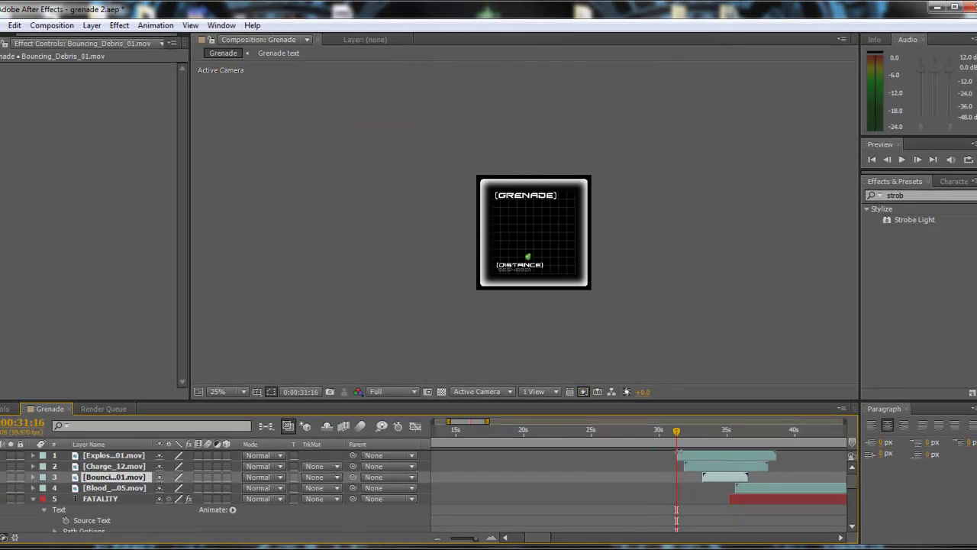
pyautogui.click(136, 456)
pyautogui.press('.')
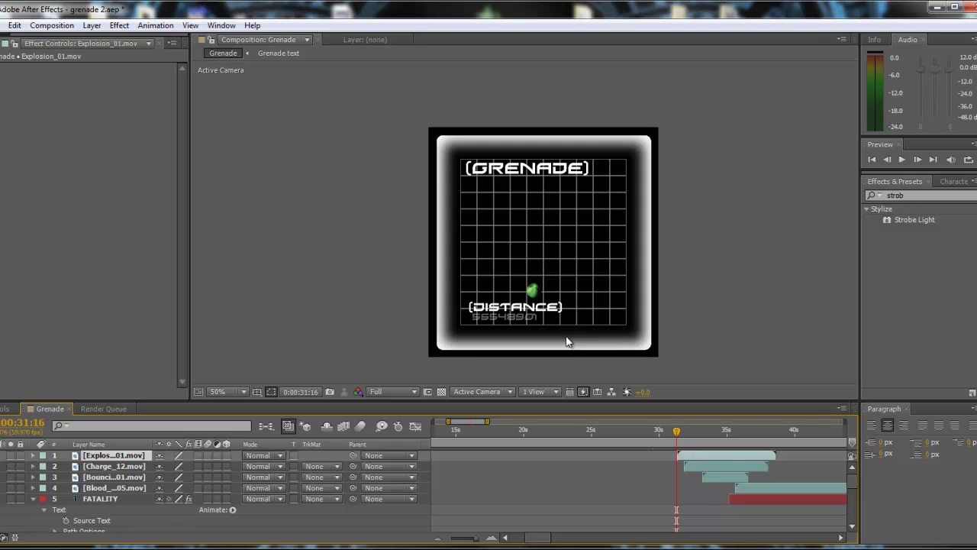
pyautogui.click(683, 433)
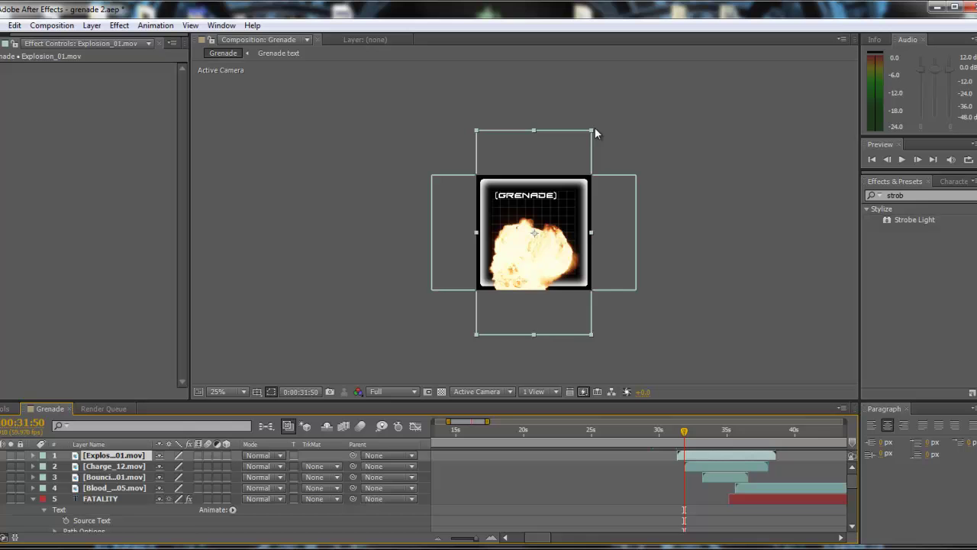
pyautogui.moveTo(593, 134); pyautogui.dragTo(561, 168)
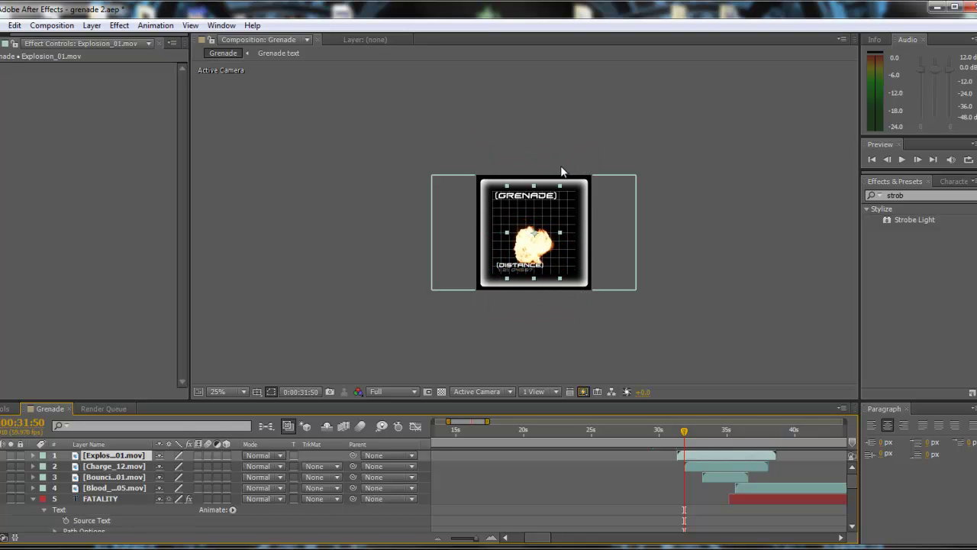
# Step: Enlarge the Explosion_01 clip slightly and move it up so the blast sits just above the DISTANCE label
pyautogui.press('.')
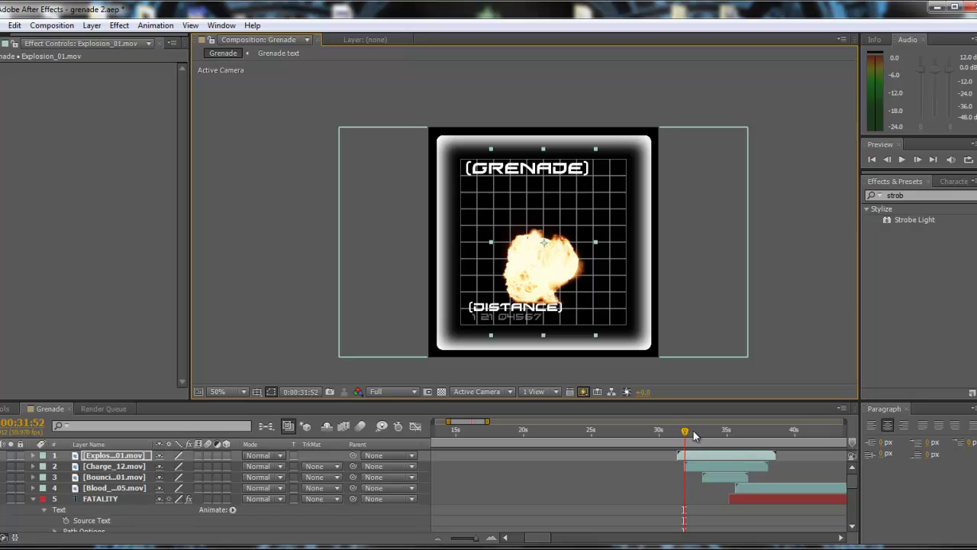
pyautogui.moveTo(694, 435)
pyautogui.mouseDown()
pyautogui.moveTo(730, 435)
pyautogui.moveTo(685, 432)
pyautogui.mouseUp()
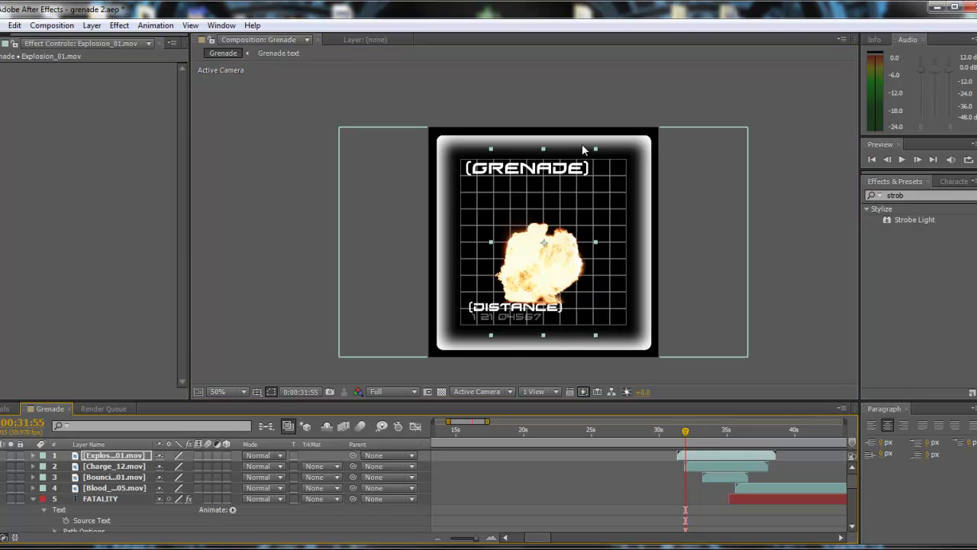
pyautogui.moveTo(594, 149); pyautogui.dragTo(632, 126)
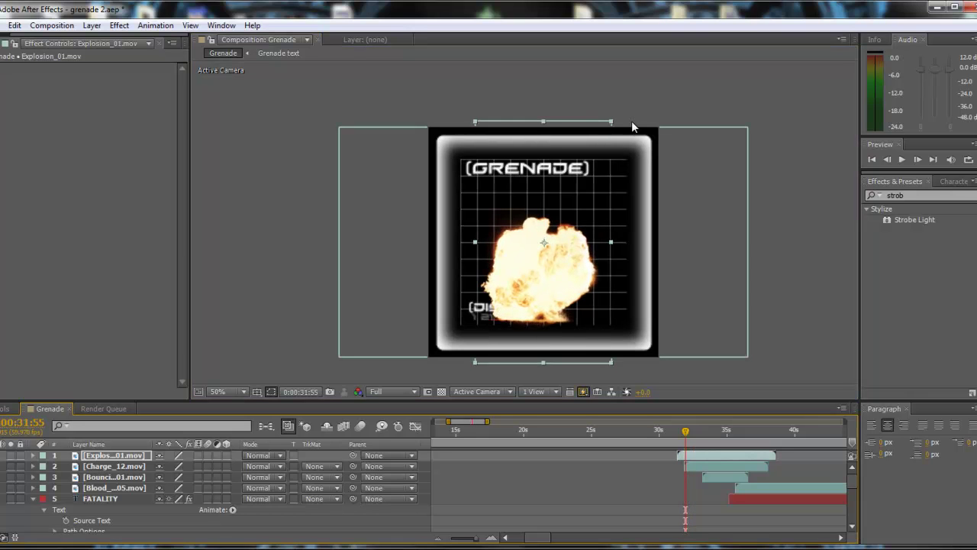
pyautogui.moveTo(572, 295); pyautogui.dragTo(563, 266)
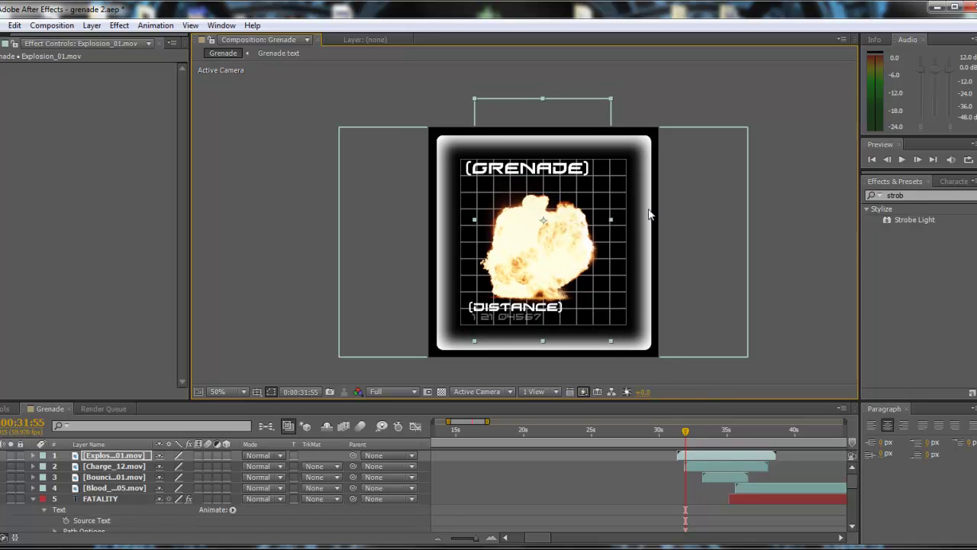
# Step: Shift the Charge_12 clip slightly later on the timeline and scale it down to about two thirds of its size
pyautogui.moveTo(708, 463); pyautogui.dragTo(697, 433)
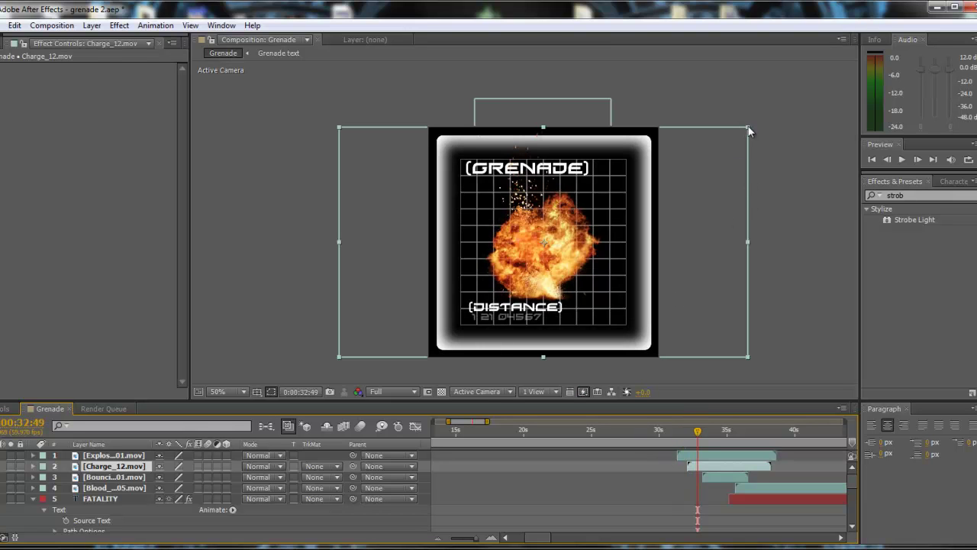
pyautogui.moveTo(748, 131); pyautogui.dragTo(679, 176)
pyautogui.moveTo(697, 435)
pyautogui.mouseDown()
pyautogui.moveTo(723, 435)
pyautogui.moveTo(692, 434)
pyautogui.mouseUp()
# Step: Start the Bouncing_Debris_01 clip at about 32.5 s, scale it to about 60% of its size and move it down to the blast's base
pyautogui.moveTo(718, 477); pyautogui.dragTo(707, 476)
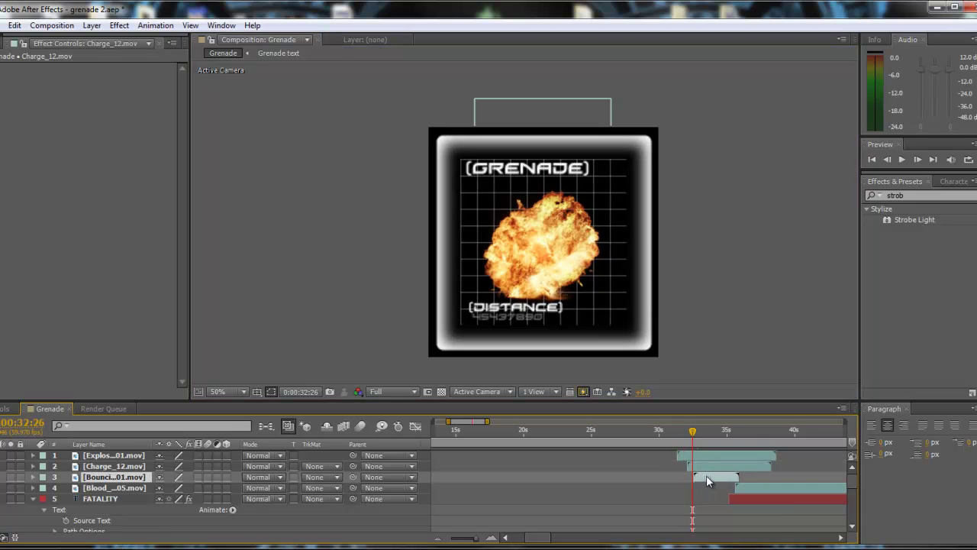
pyautogui.moveTo(690, 435); pyautogui.dragTo(704, 434)
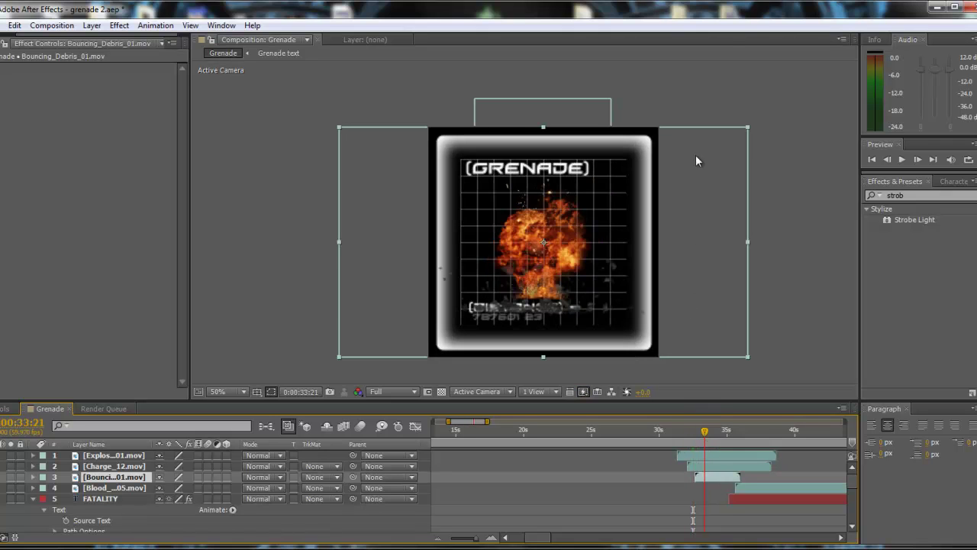
pyautogui.moveTo(747, 128); pyautogui.dragTo(684, 177)
pyautogui.moveTo(595, 262); pyautogui.dragTo(593, 277)
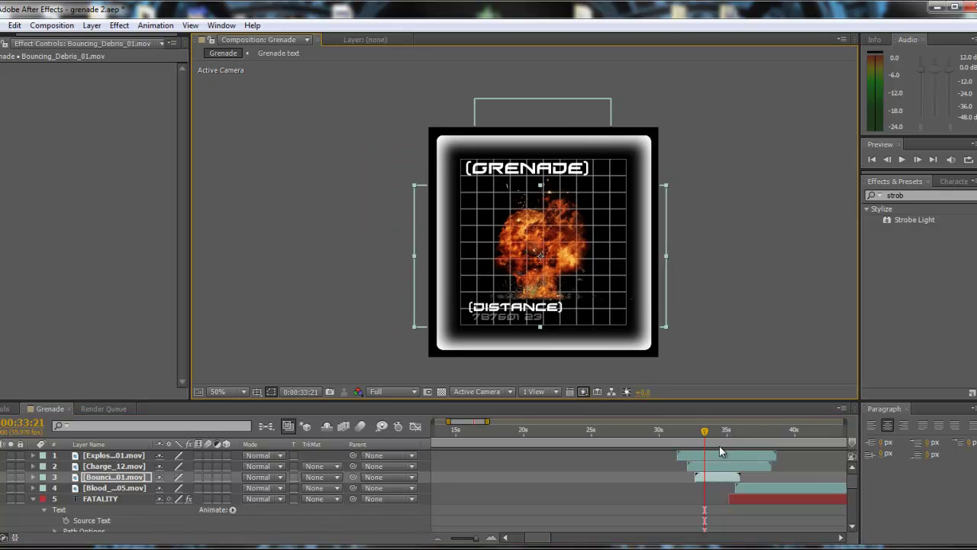
pyautogui.moveTo(686, 432)
pyautogui.mouseDown()
pyautogui.moveTo(673, 431)
pyautogui.moveTo(760, 442)
pyautogui.moveTo(684, 432)
pyautogui.mouseUp()
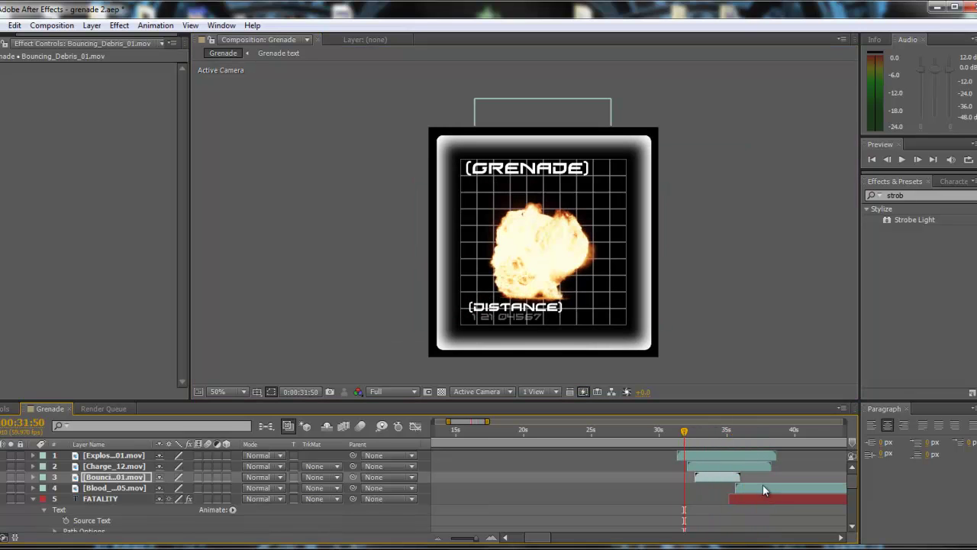
# Step: Move the Blood_Splat_05 clip to start at about 34 s and collapse the FATALITY layer's properties
pyautogui.moveTo(762, 487); pyautogui.dragTo(740, 484)
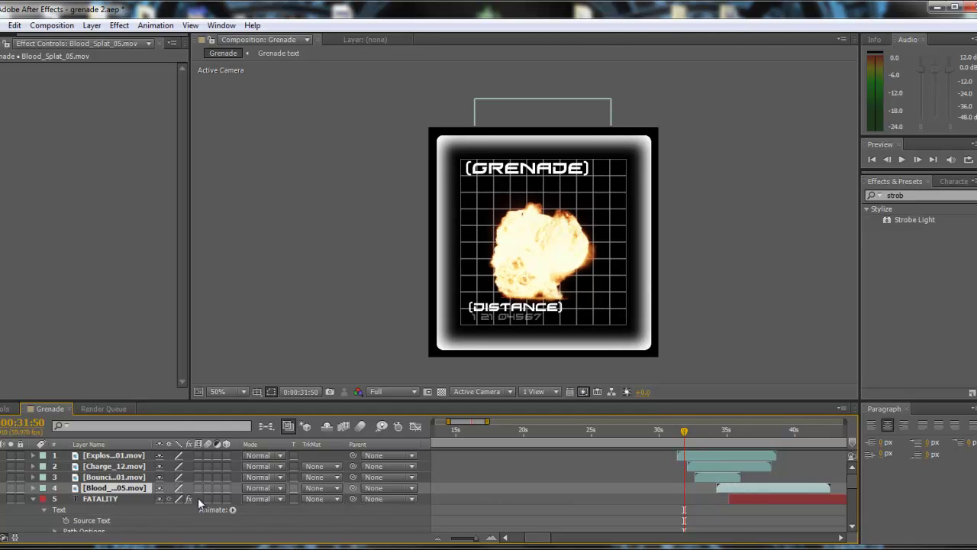
pyautogui.scroll(-5, 586, 486)
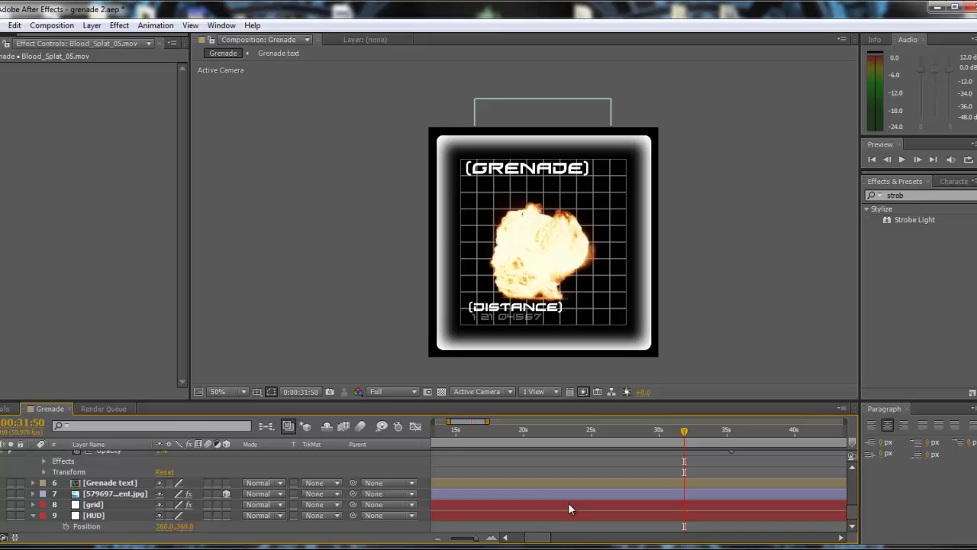
pyautogui.scroll(5, 549, 478)
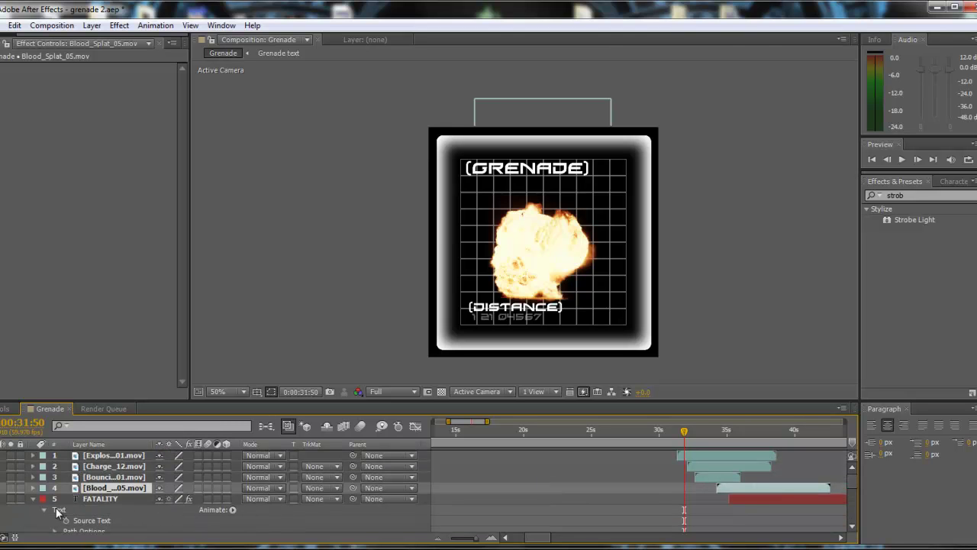
pyautogui.click(34, 499)
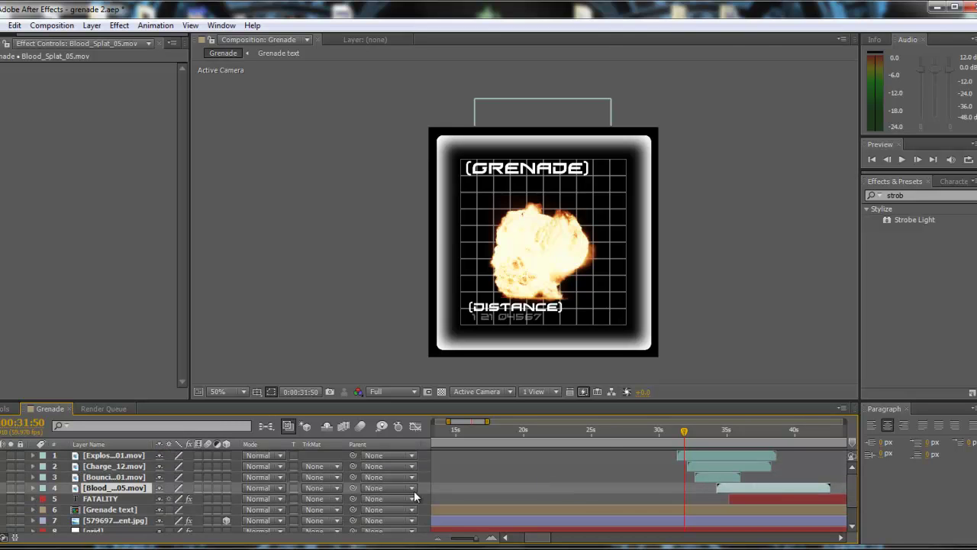
# Step: Trim the end of the metal-sheet image layer that forms the grenade sphere to 0:00:33:09
pyautogui.scroll(-2, 609, 466)
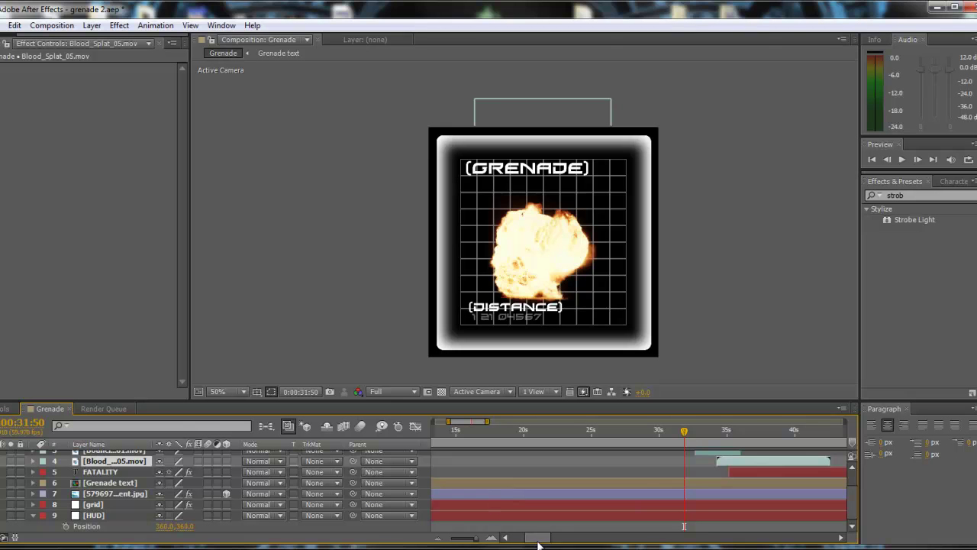
pyautogui.moveTo(539, 543); pyautogui.dragTo(846, 528)
pyautogui.click(838, 505)
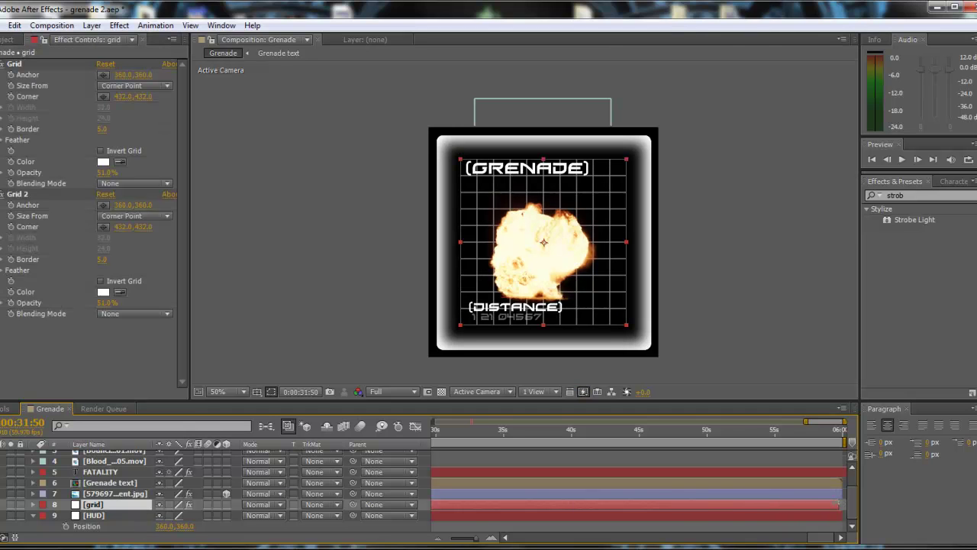
pyautogui.moveTo(843, 494); pyautogui.dragTo(404, 491)
pyautogui.hscroll(-10, 405, 492)
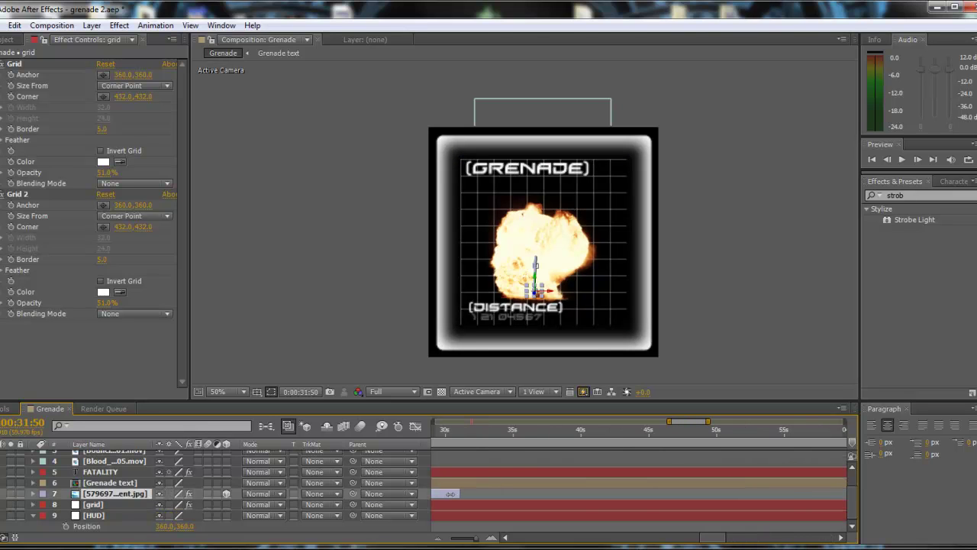
pyautogui.hscroll(-3, 638, 481)
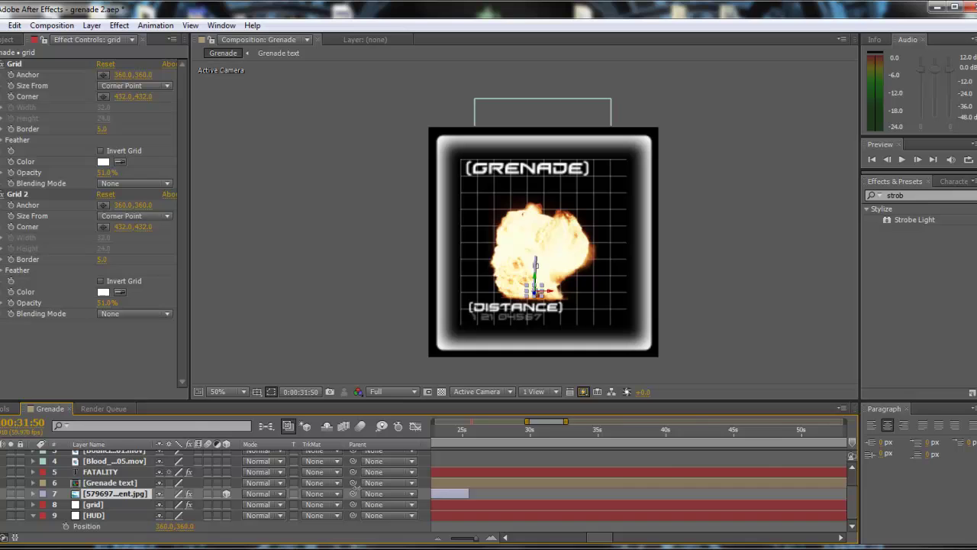
pyautogui.moveTo(716, 495)
pyautogui.mouseDown()
pyautogui.moveTo(840, 494)
pyautogui.moveTo(703, 495)
pyautogui.mouseUp()
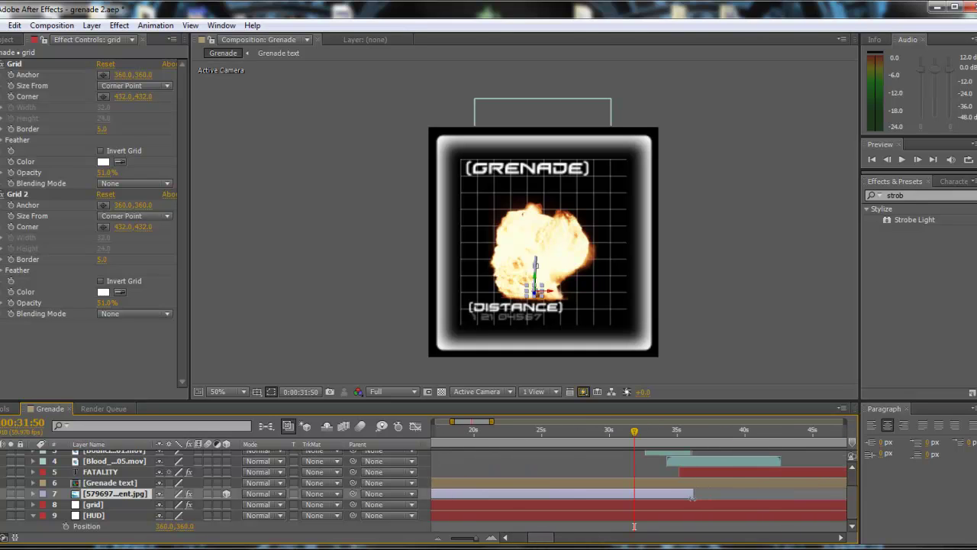
pyautogui.moveTo(640, 433)
pyautogui.mouseDown()
pyautogui.moveTo(672, 442)
pyautogui.moveTo(652, 440)
pyautogui.mouseUp()
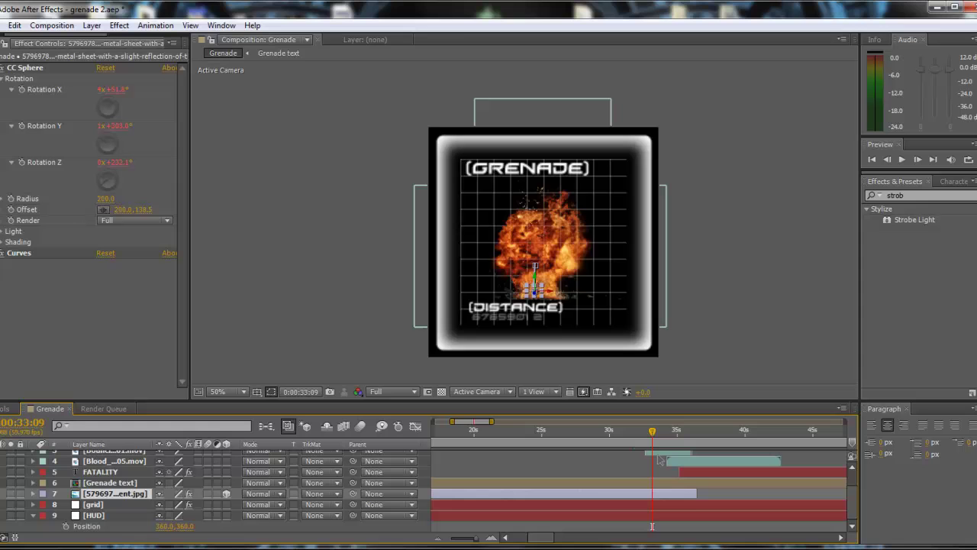
pyautogui.moveTo(683, 493); pyautogui.dragTo(657, 493)
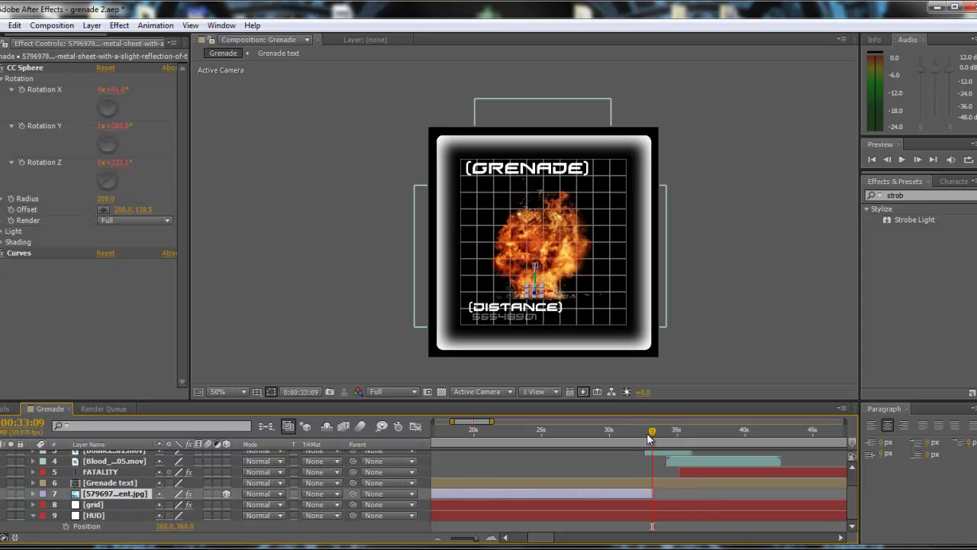
# Step: Start the Blood_Splat_05 clip at about 33 s, scale it to about 80% of its size and position it over the explosion
pyautogui.moveTo(652, 437)
pyautogui.mouseDown()
pyautogui.moveTo(674, 439)
pyautogui.moveTo(633, 444)
pyautogui.moveTo(665, 441)
pyautogui.moveTo(651, 443)
pyautogui.moveTo(684, 462)
pyautogui.moveTo(657, 435)
pyautogui.mouseUp()
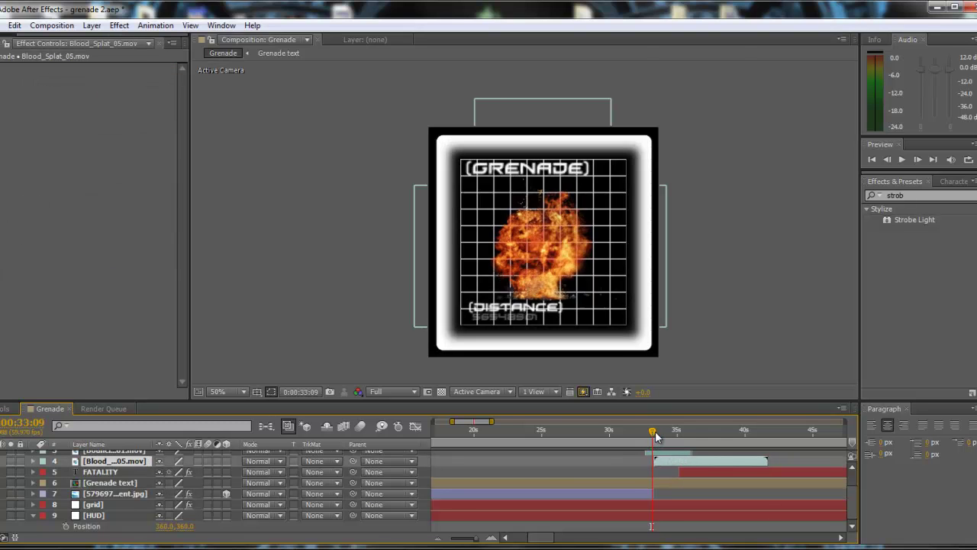
pyautogui.moveTo(566, 267); pyautogui.dragTo(574, 256)
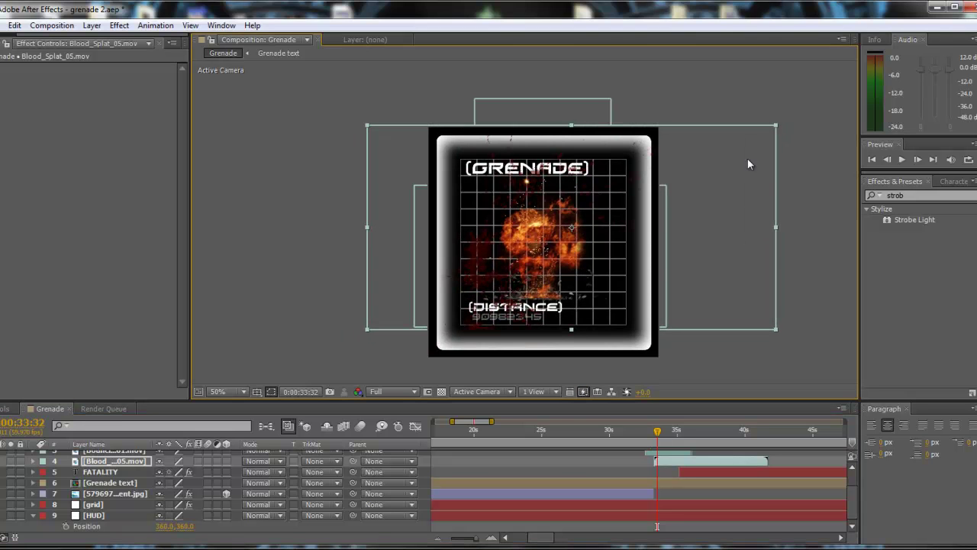
pyautogui.moveTo(777, 124); pyautogui.dragTo(734, 146)
pyautogui.moveTo(537, 249); pyautogui.dragTo(526, 261)
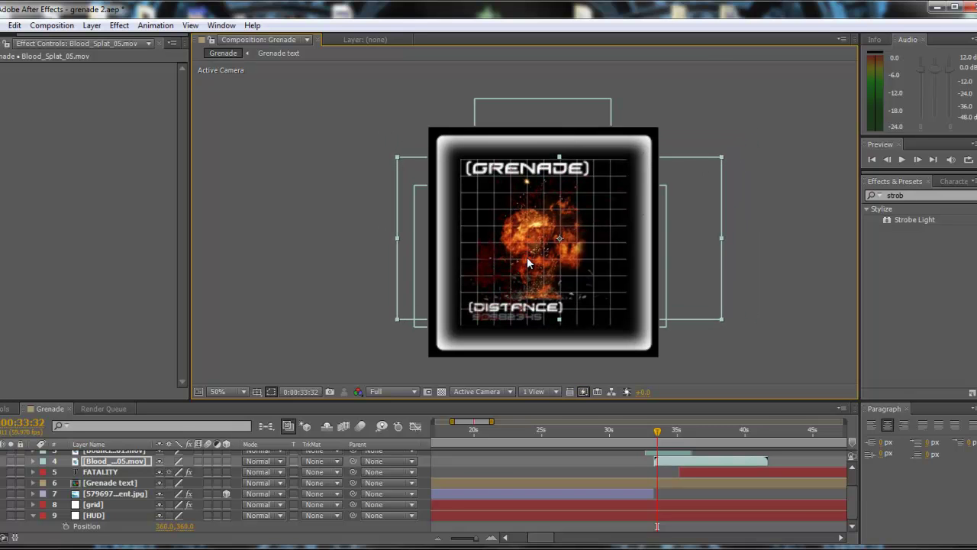
# Step: Move the Blood_Splat_05 layer down the stack between the grid and HUD layers and check the sequence around the explosion
pyautogui.moveTo(656, 432); pyautogui.dragTo(688, 432)
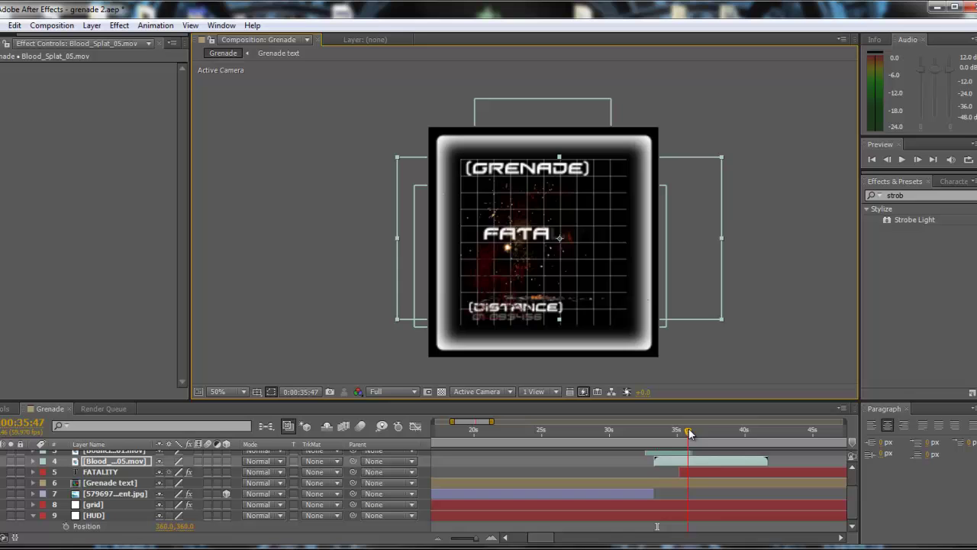
pyautogui.moveTo(122, 467); pyautogui.dragTo(126, 513)
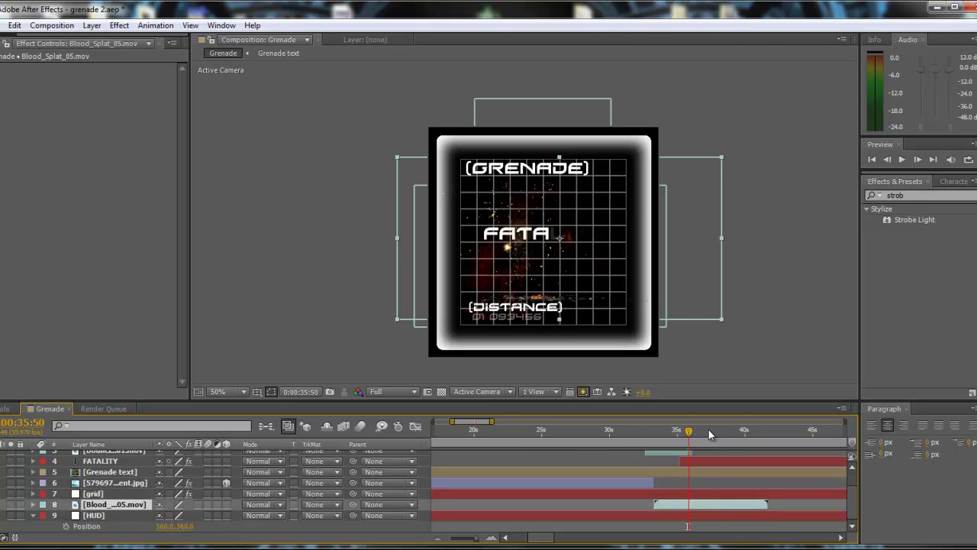
pyautogui.moveTo(708, 433); pyautogui.dragTo(643, 436)
# Step: Apply the Curves color correction effect to the Explosion_01 layer
pyautogui.scroll(3, 578, 475)
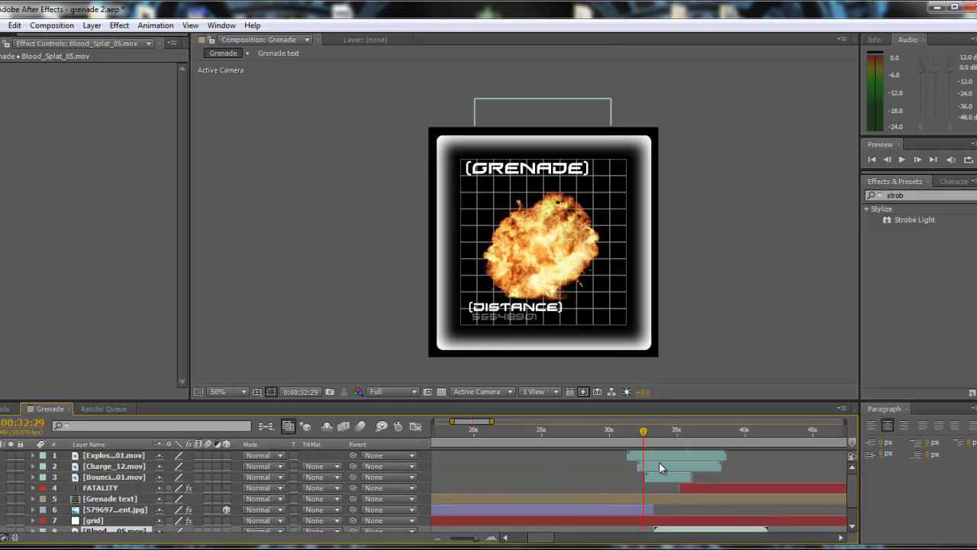
pyautogui.click(100, 456)
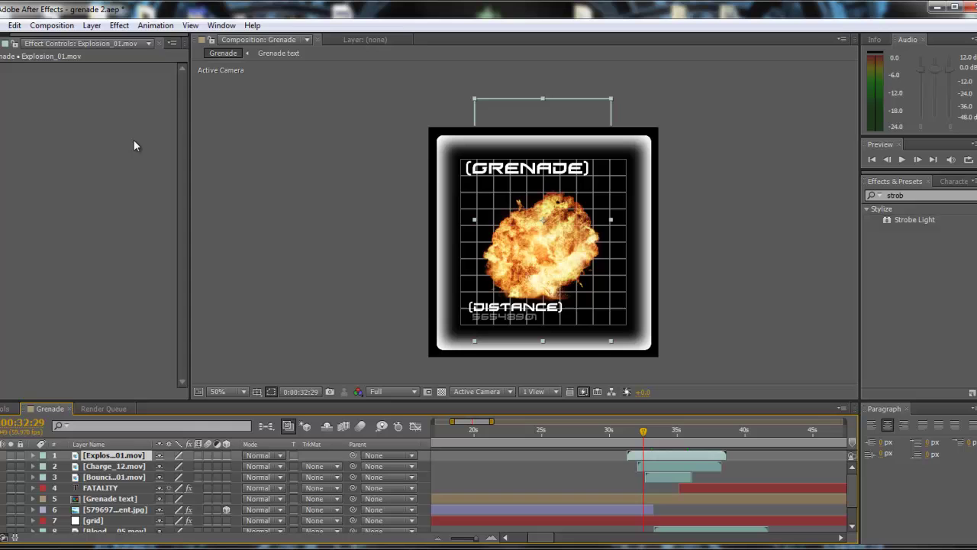
pyautogui.click(114, 25)
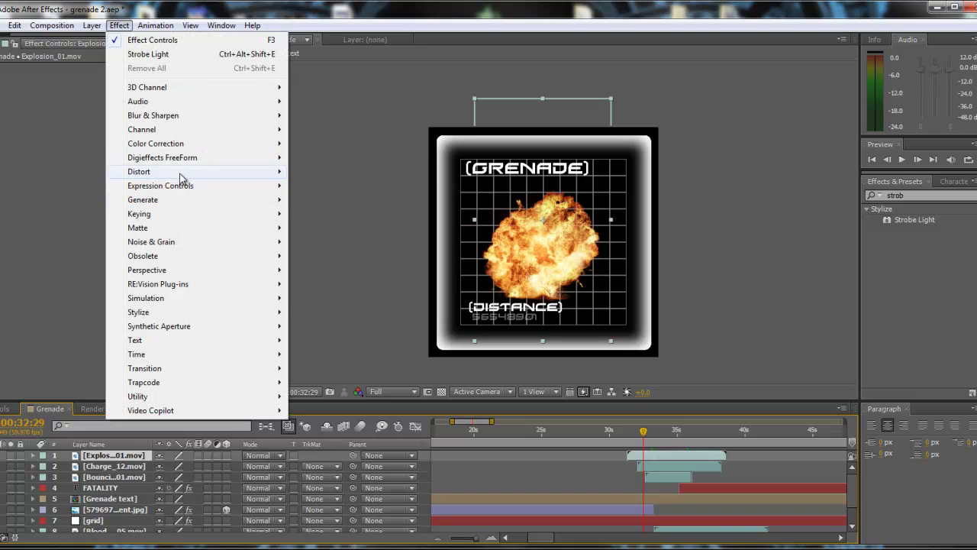
pyautogui.moveTo(187, 143)
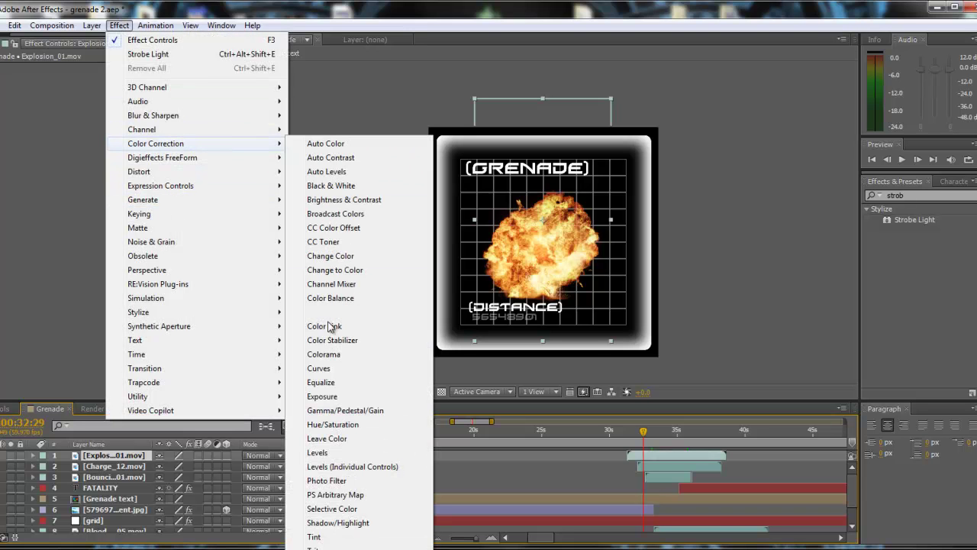
pyautogui.click(319, 368)
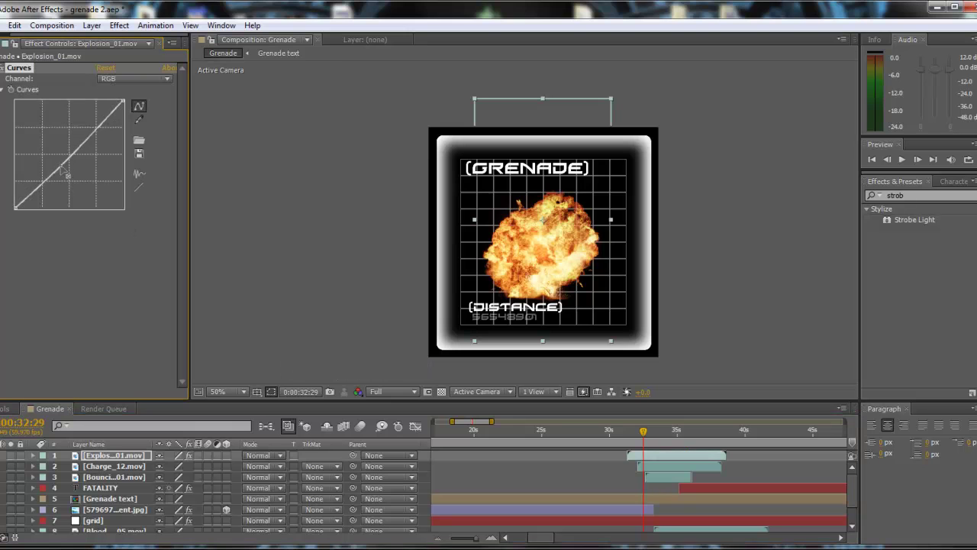
# Step: Darken the Explosion_01 clip by lowering the midtones of its RGB curve, and preview the explosion up to 0:00:34:11
pyautogui.moveTo(67, 175); pyautogui.dragTo(69, 192)
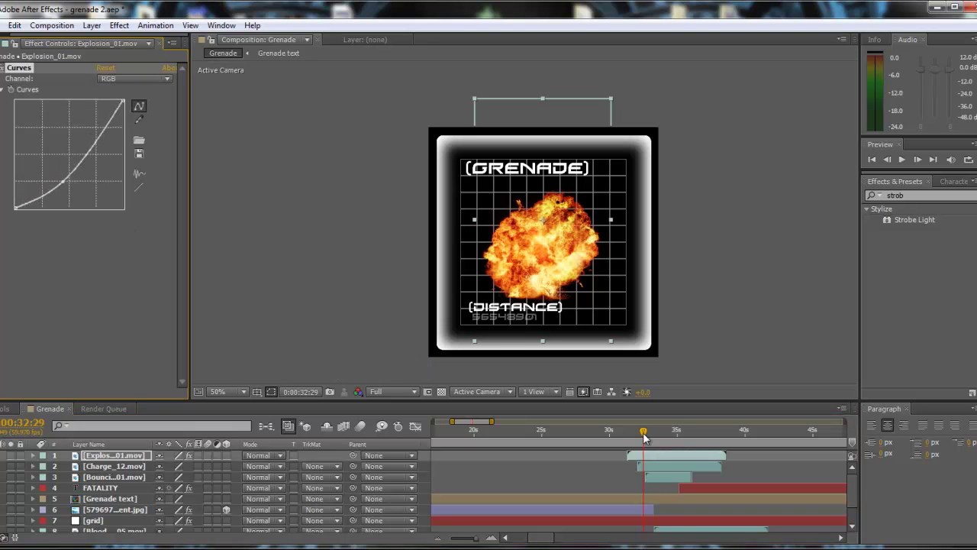
pyautogui.moveTo(651, 437); pyautogui.dragTo(668, 443)
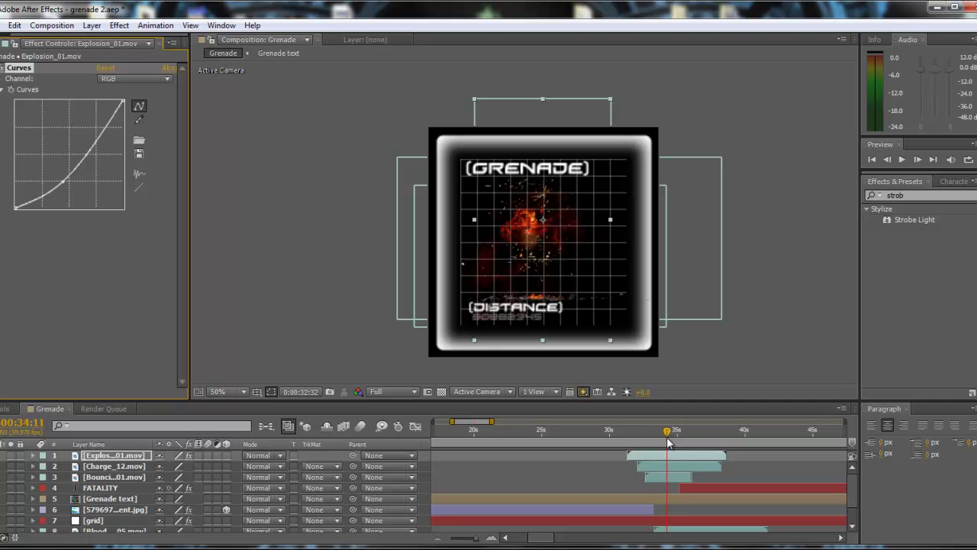
# Step: Apply the Curves color correction effect to the Blood_Splat_05 layer
pyautogui.click(118, 468)
pyautogui.click(115, 477)
pyautogui.scroll(-2, 114, 516)
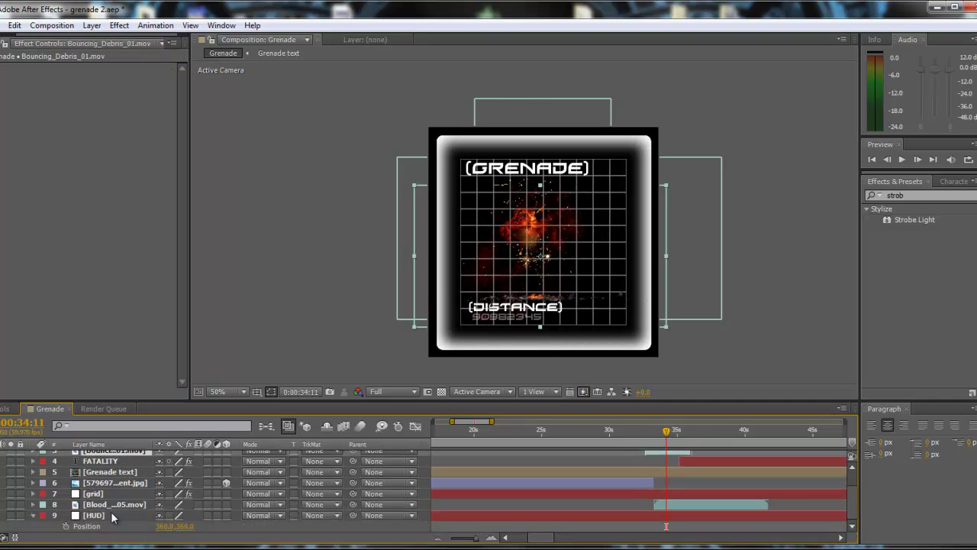
pyautogui.click(105, 507)
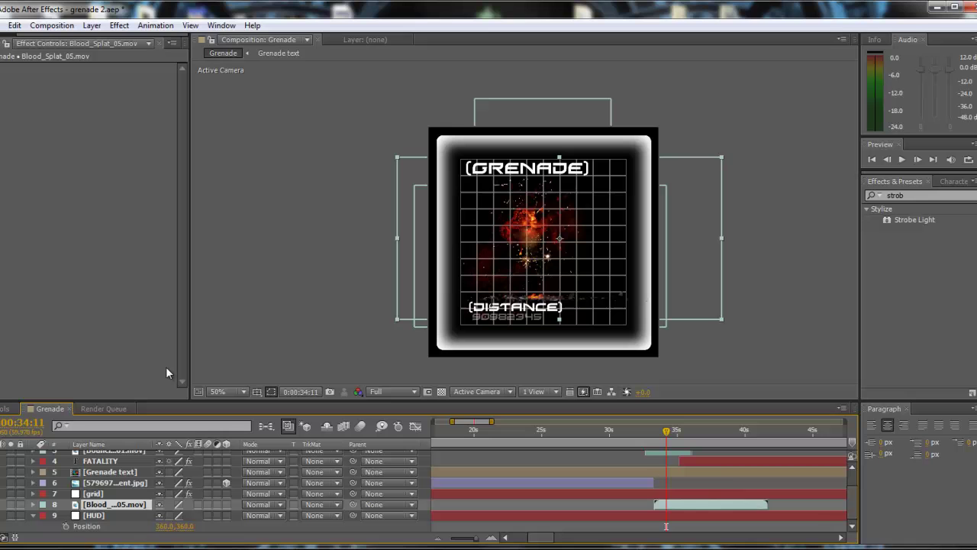
pyautogui.click(119, 25)
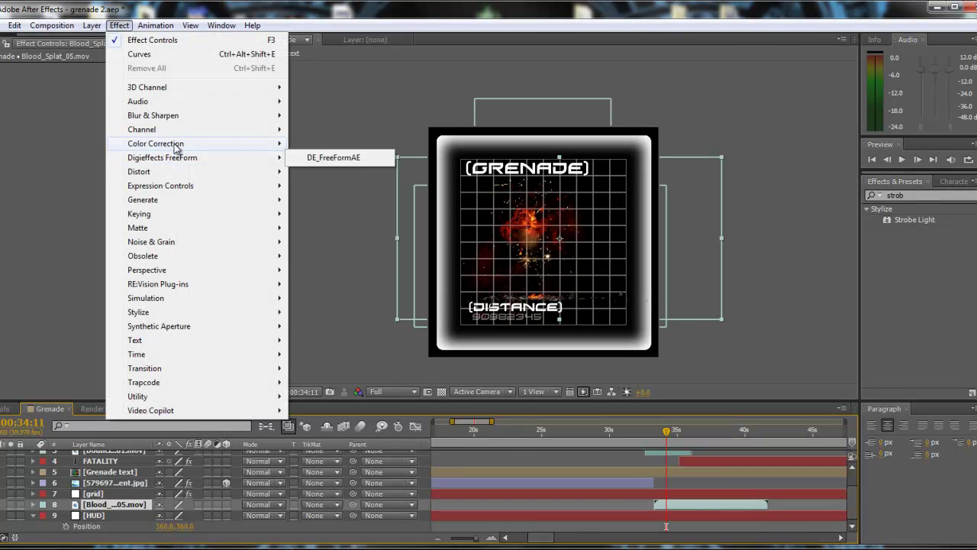
pyautogui.moveTo(168, 144)
pyautogui.click(355, 366)
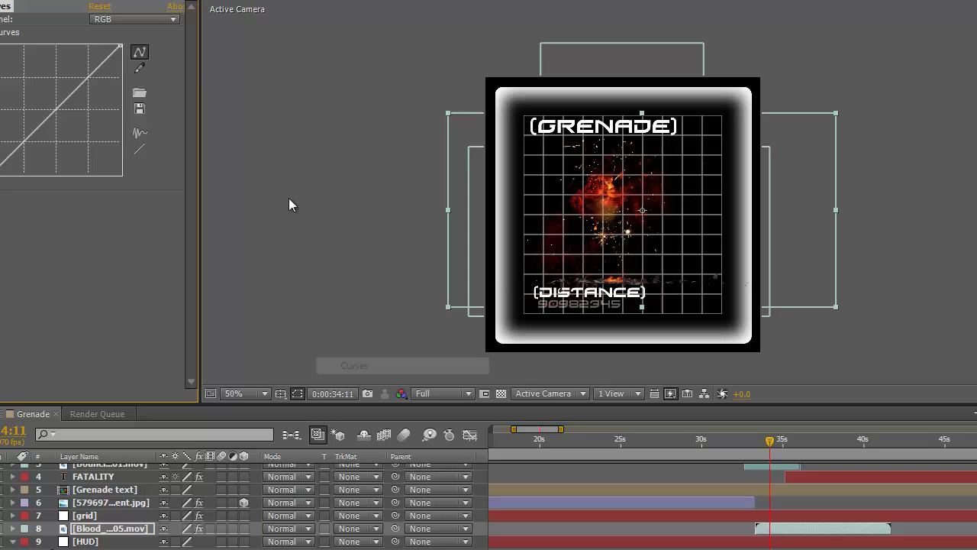
# Step: Raise the Red channel curve of the Blood_Splat_05 layer to intensify the blood, and preview the sequence up to 0:00:37:07
pyautogui.moveTo(90, 81); pyautogui.dragTo(73, 73)
pyautogui.click(129, 20)
pyautogui.click(122, 52)
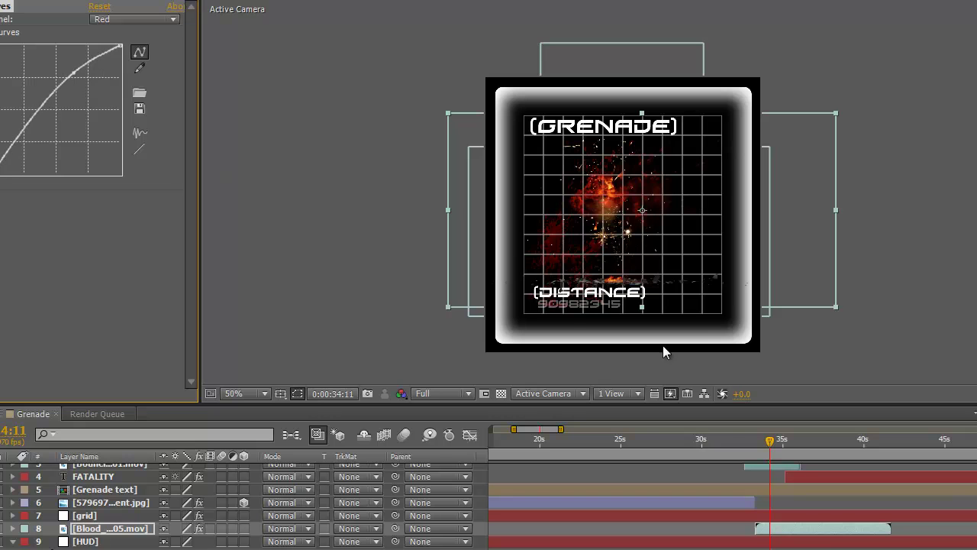
pyautogui.moveTo(787, 442)
pyautogui.mouseDown()
pyautogui.moveTo(805, 440)
pyautogui.moveTo(757, 437)
pyautogui.moveTo(844, 441)
pyautogui.moveTo(786, 438)
pyautogui.moveTo(794, 441)
pyautogui.mouseUp()
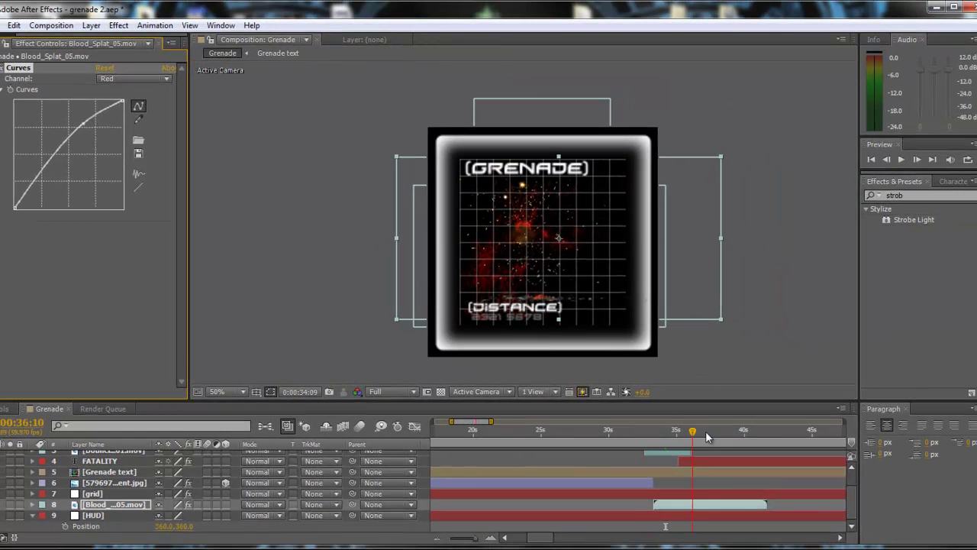
pyautogui.moveTo(707, 437); pyautogui.dragTo(705, 437)
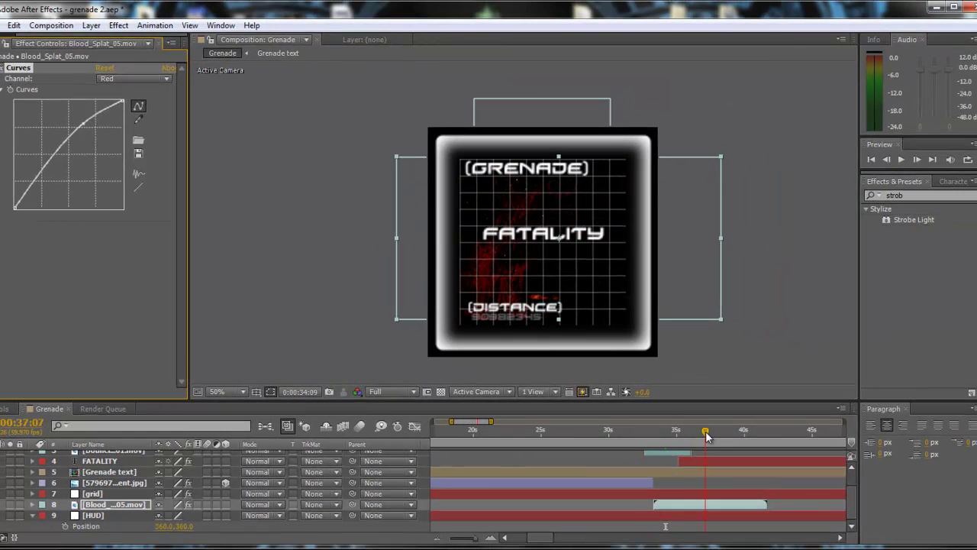
pyautogui.scroll(2, 150, 475)
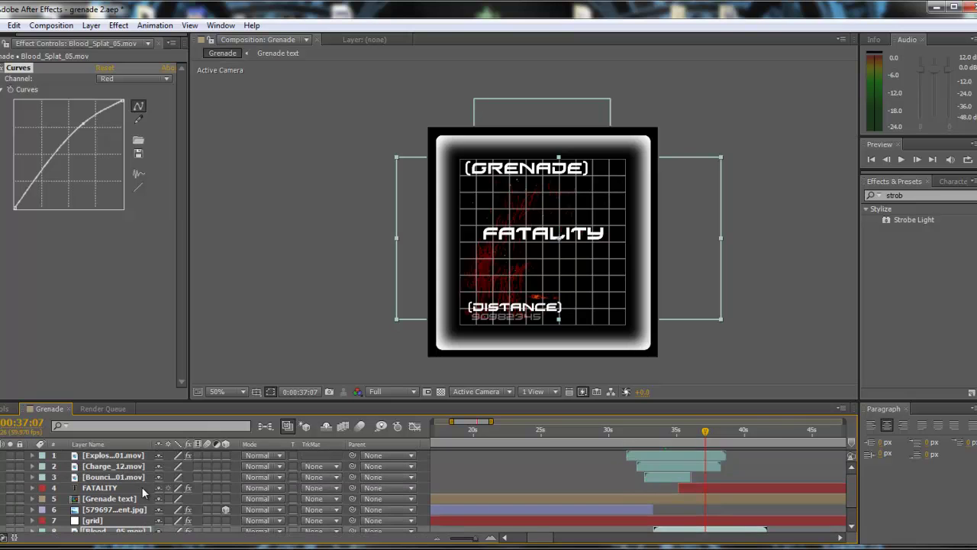
# Step: Switch to Windows Media Player and play the rendered grenade animation, pausing to examine the explosion and the blood and debris
pyautogui.click(862, 545)
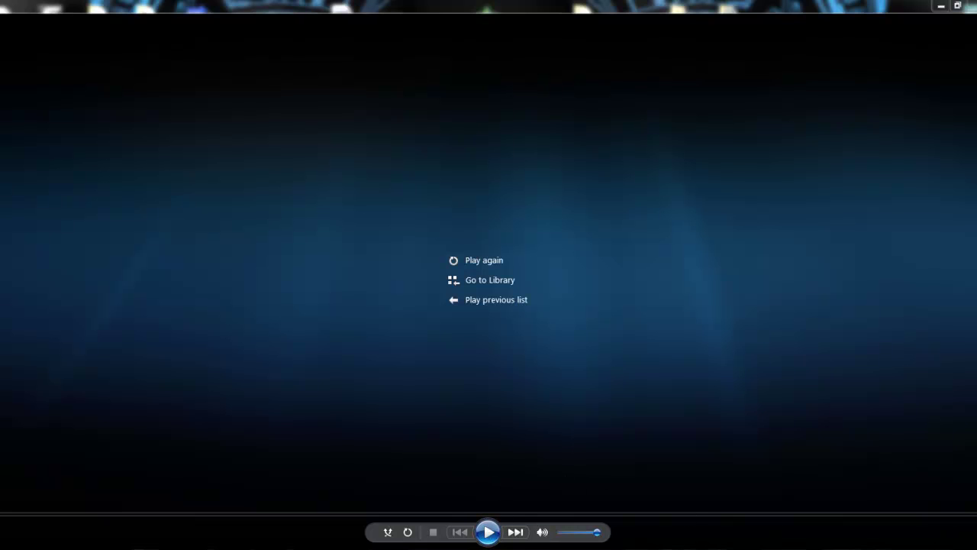
pyautogui.click(490, 534)
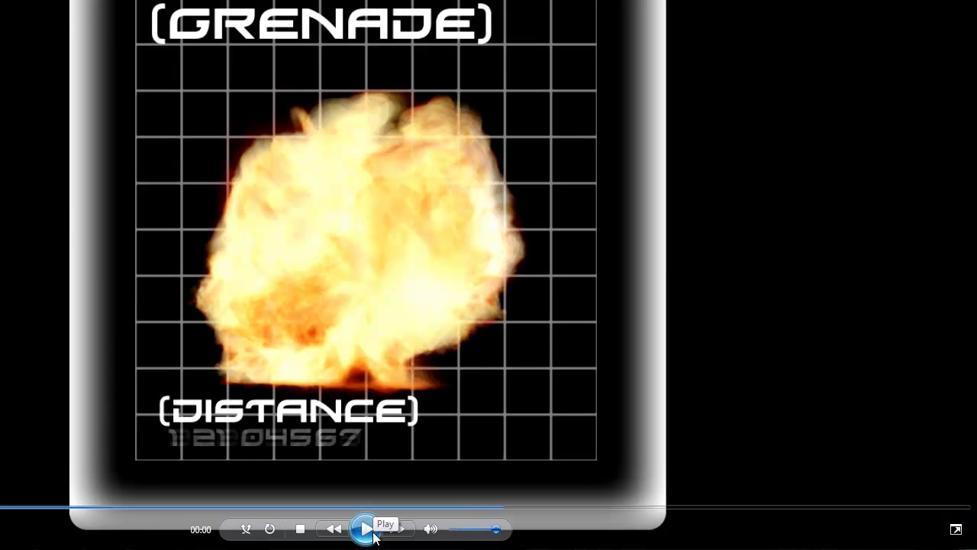
pyautogui.click(372, 532)
pyautogui.click(372, 532)
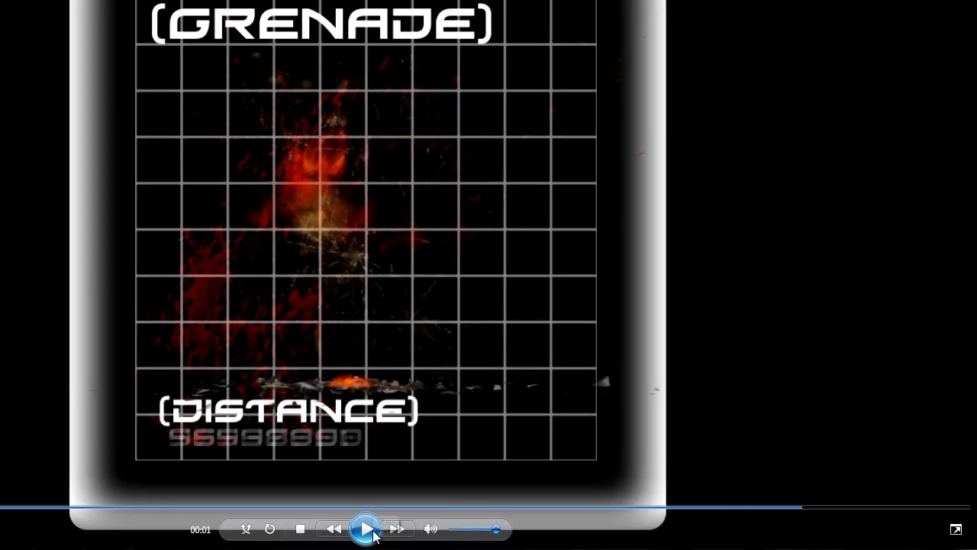
pyautogui.click(372, 532)
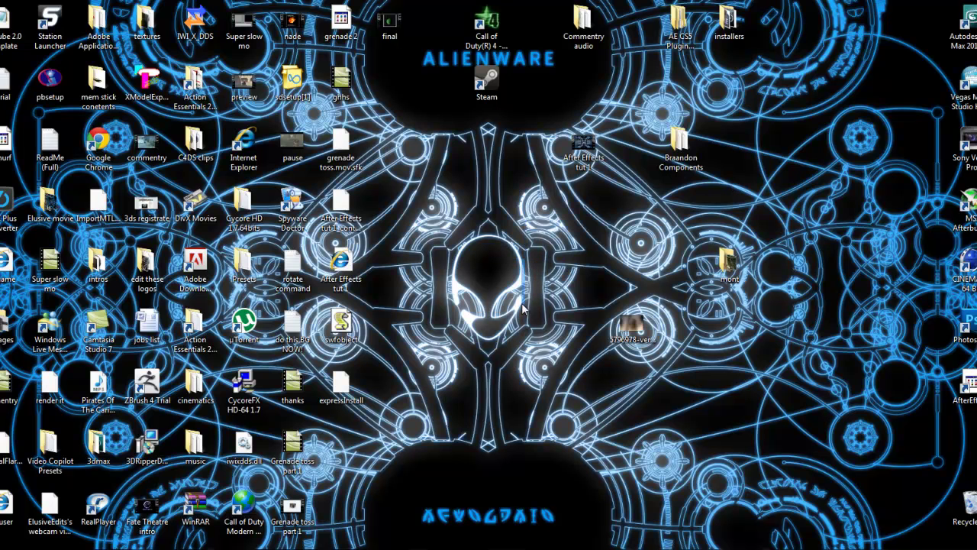
pyautogui.moveTo(525, 258); pyautogui.dragTo(600, 313)
pyautogui.moveTo(390, 549)
pyautogui.moveTo(426, 1); pyautogui.dragTo(430, 115)
pyautogui.moveTo(425, 28); pyautogui.dragTo(427, 305)
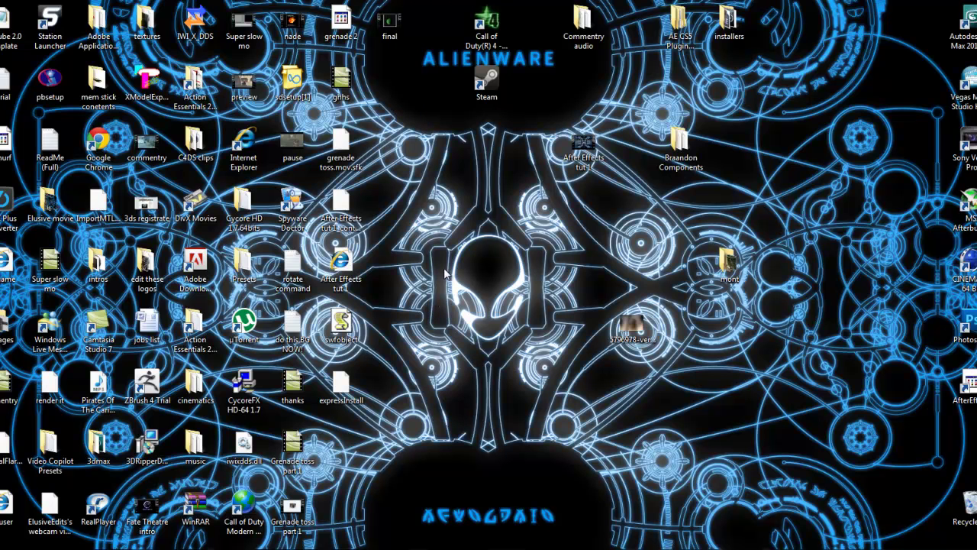